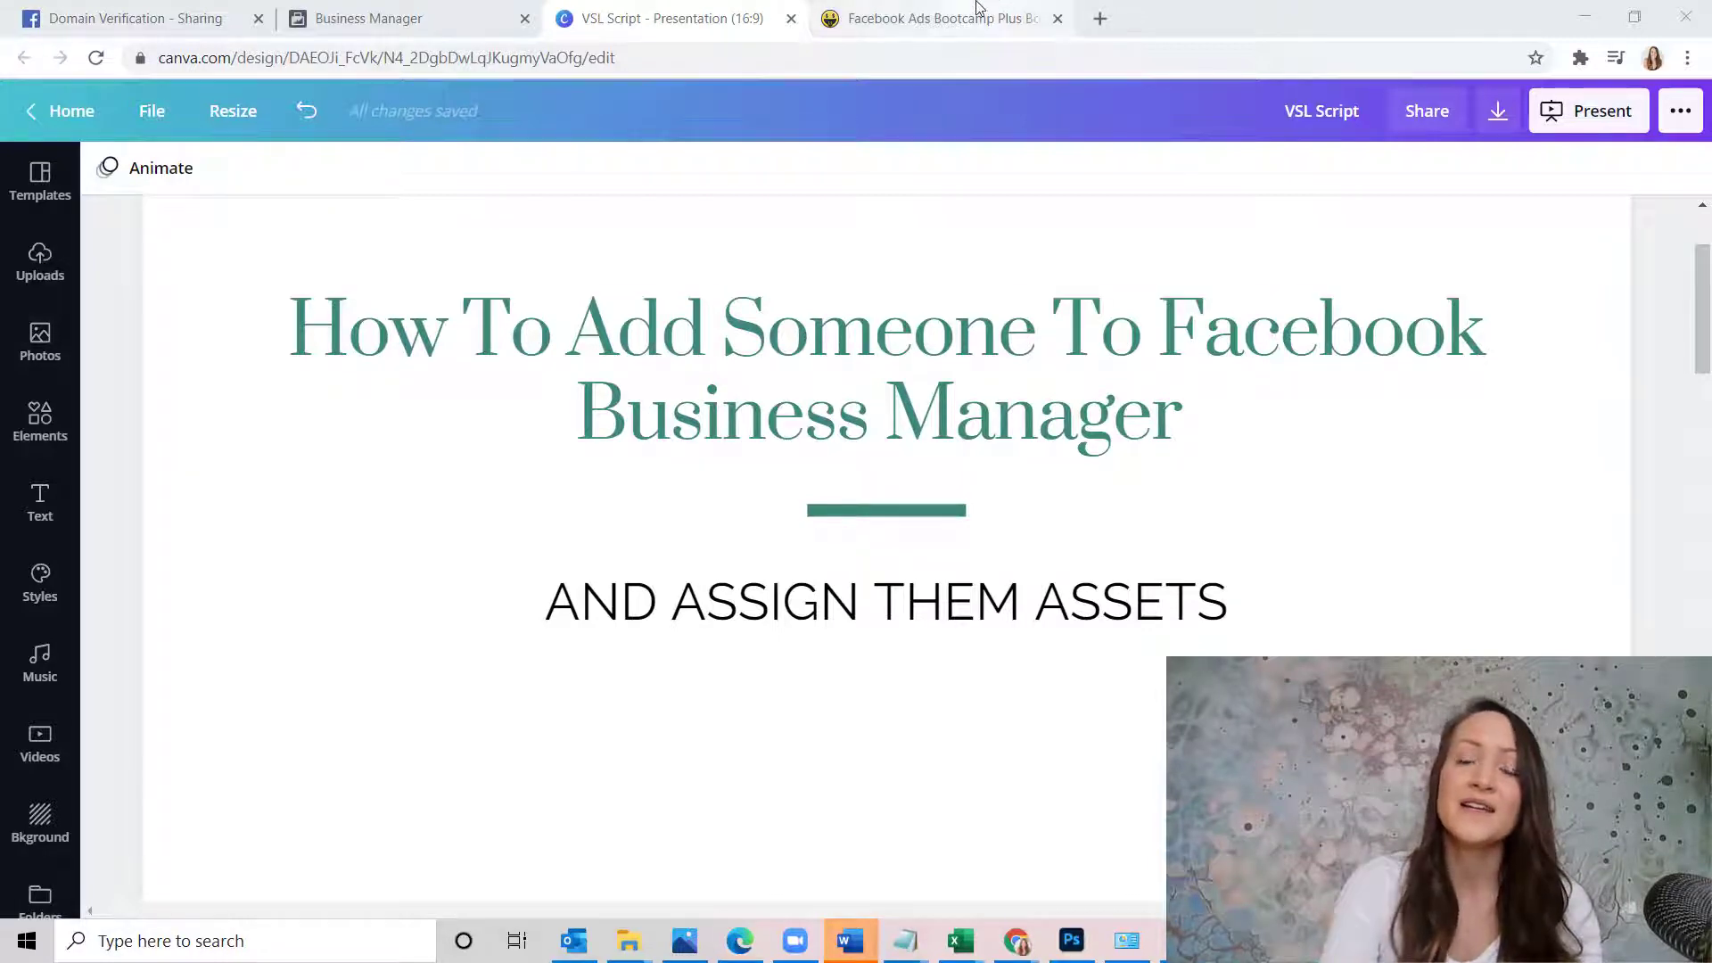
Step: Copy the Business Manager ID from the Funnels Ads Pro portal and return to Business Manager
{"action": "left_click", "coordinate": [942, 17]}
{"action": "scroll", "coordinate": [1209, 462], "scroll_direction": "down", "scroll_amount": 3}
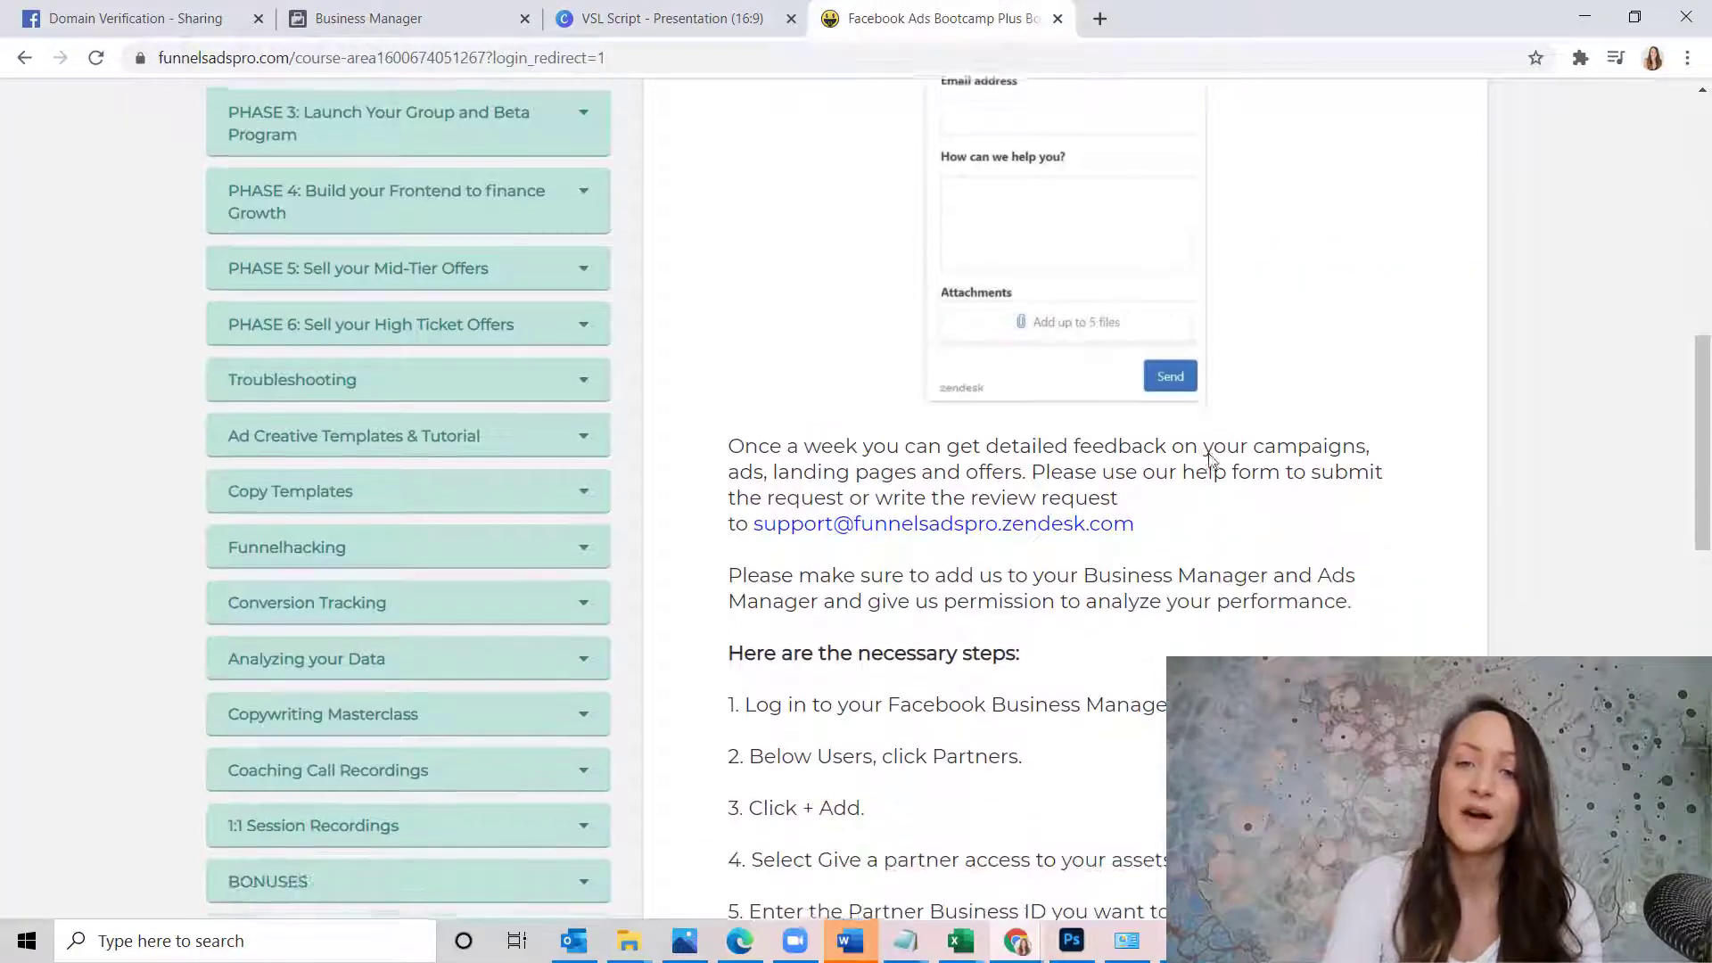
{"action": "scroll", "coordinate": [1210, 460], "scroll_direction": "down", "scroll_amount": 2}
{"action": "scroll", "coordinate": [1209, 460], "scroll_direction": "down", "scroll_amount": 2}
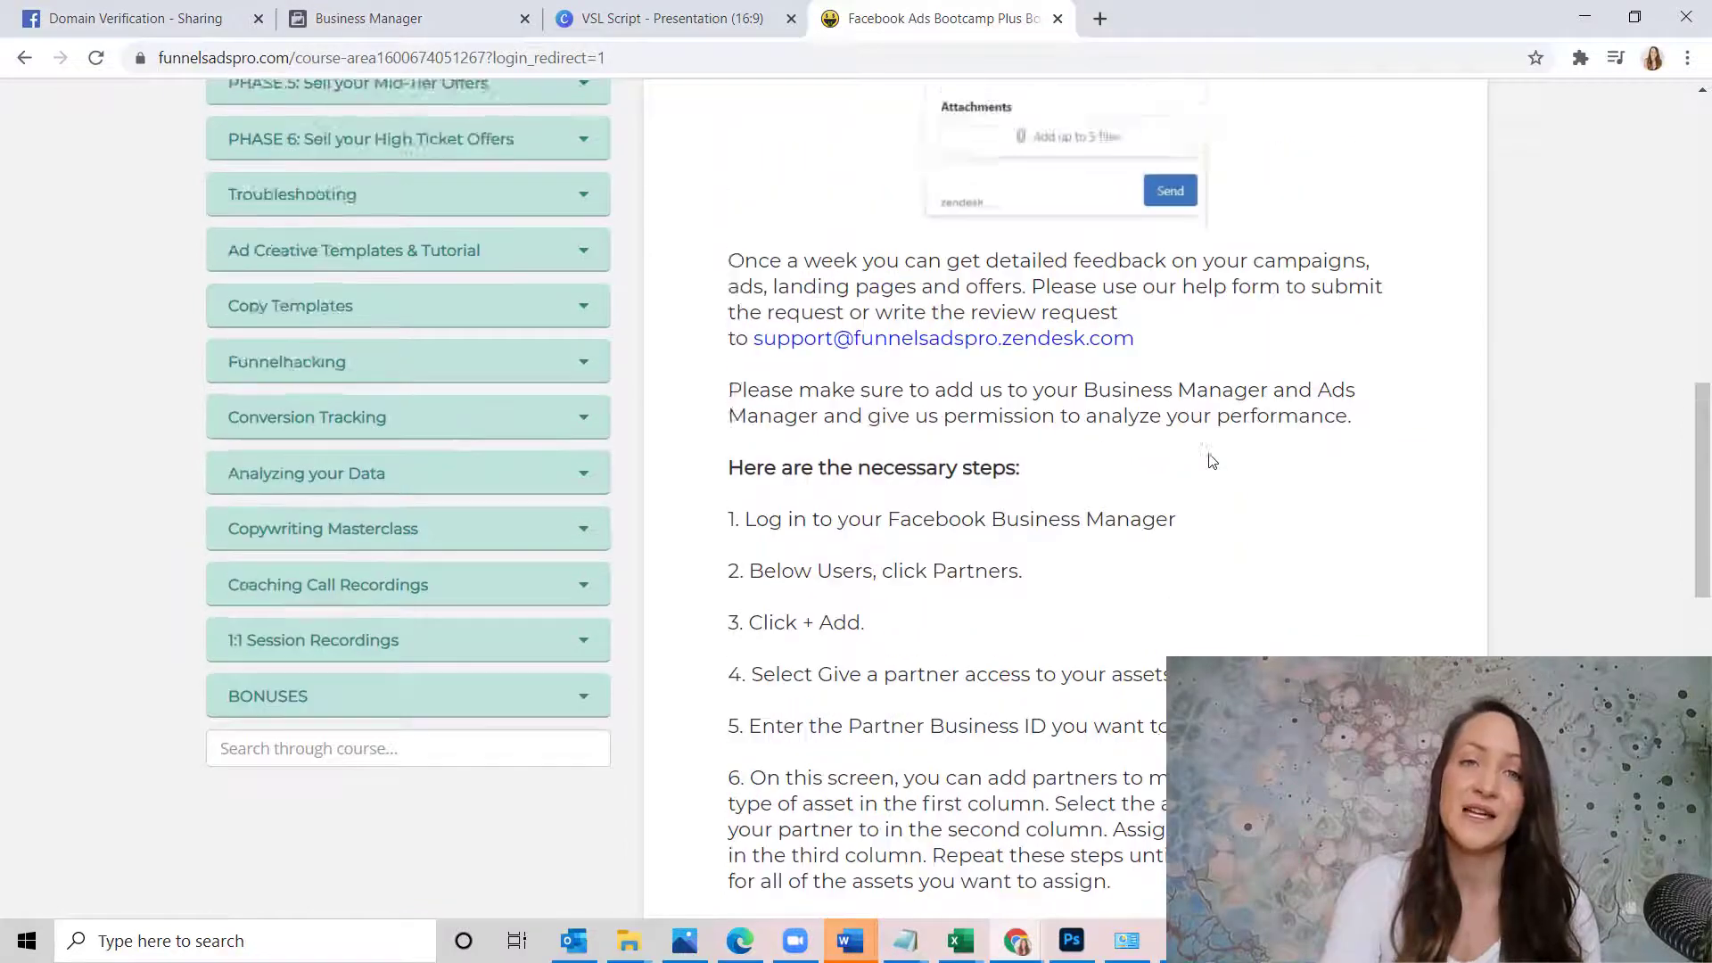
{"action": "scroll", "coordinate": [1209, 461], "scroll_direction": "up", "scroll_amount": 4}
{"action": "scroll", "coordinate": [1209, 461], "scroll_direction": "up", "scroll_amount": 3}
{"action": "scroll", "coordinate": [1209, 461], "scroll_direction": "up", "scroll_amount": 2}
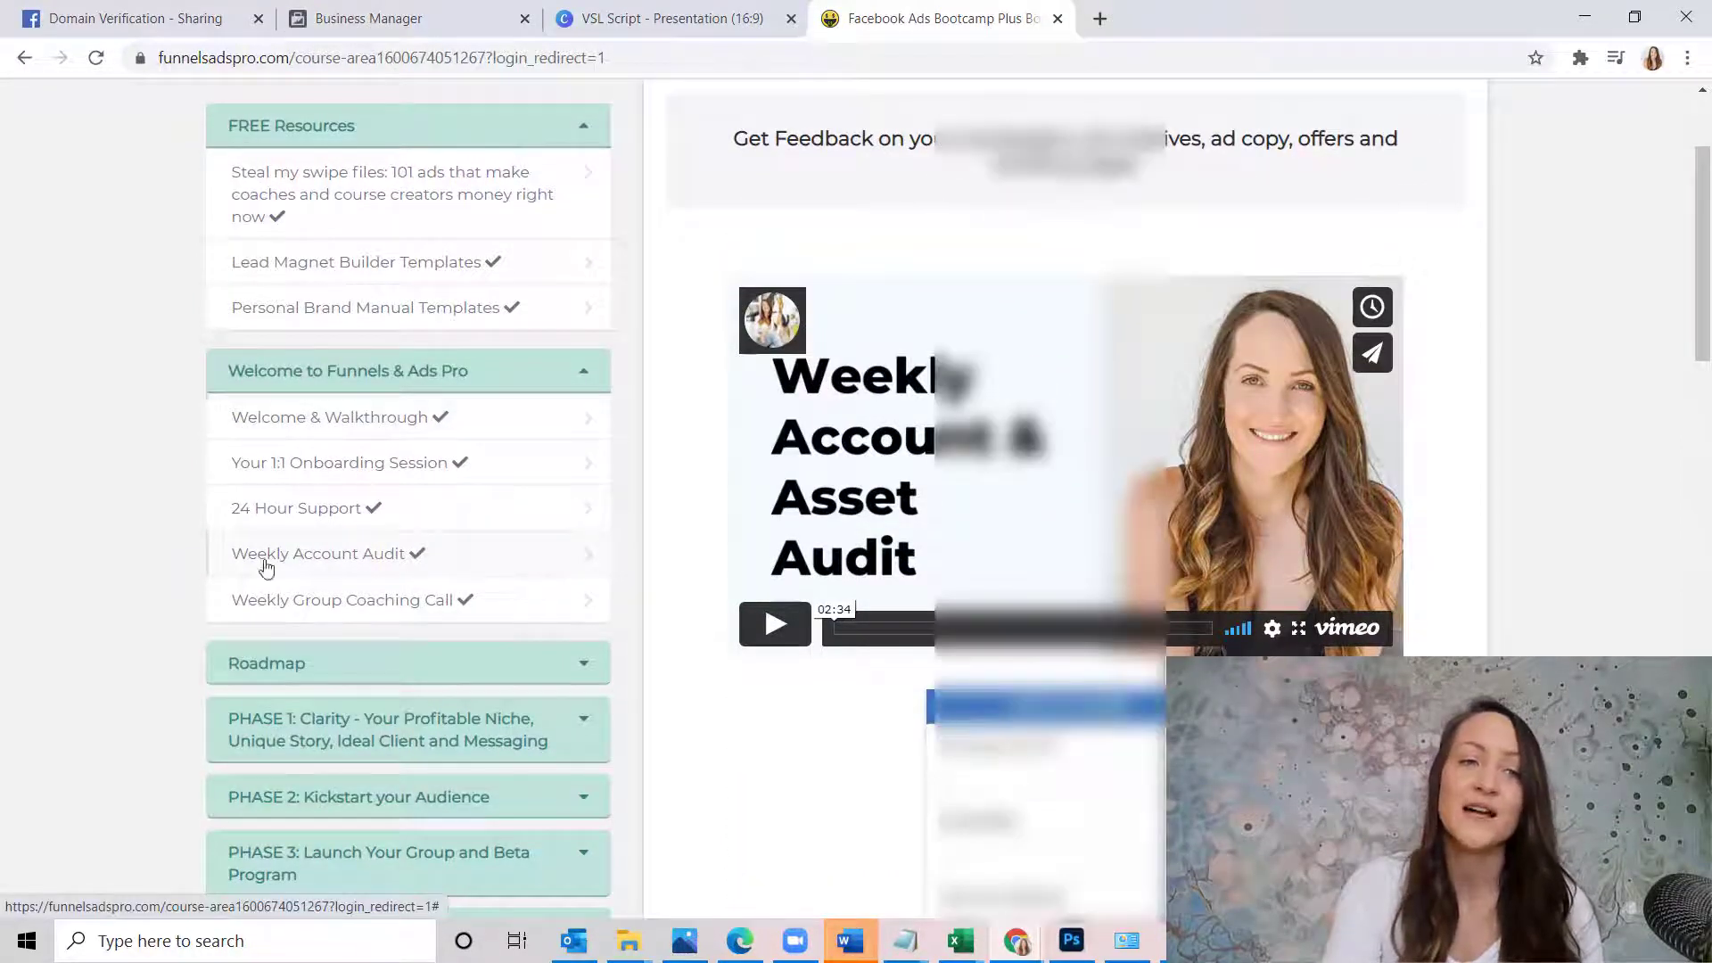
{"action": "scroll", "coordinate": [589, 576], "scroll_direction": "down", "scroll_amount": 2}
{"action": "scroll", "coordinate": [588, 575], "scroll_direction": "down", "scroll_amount": 5}
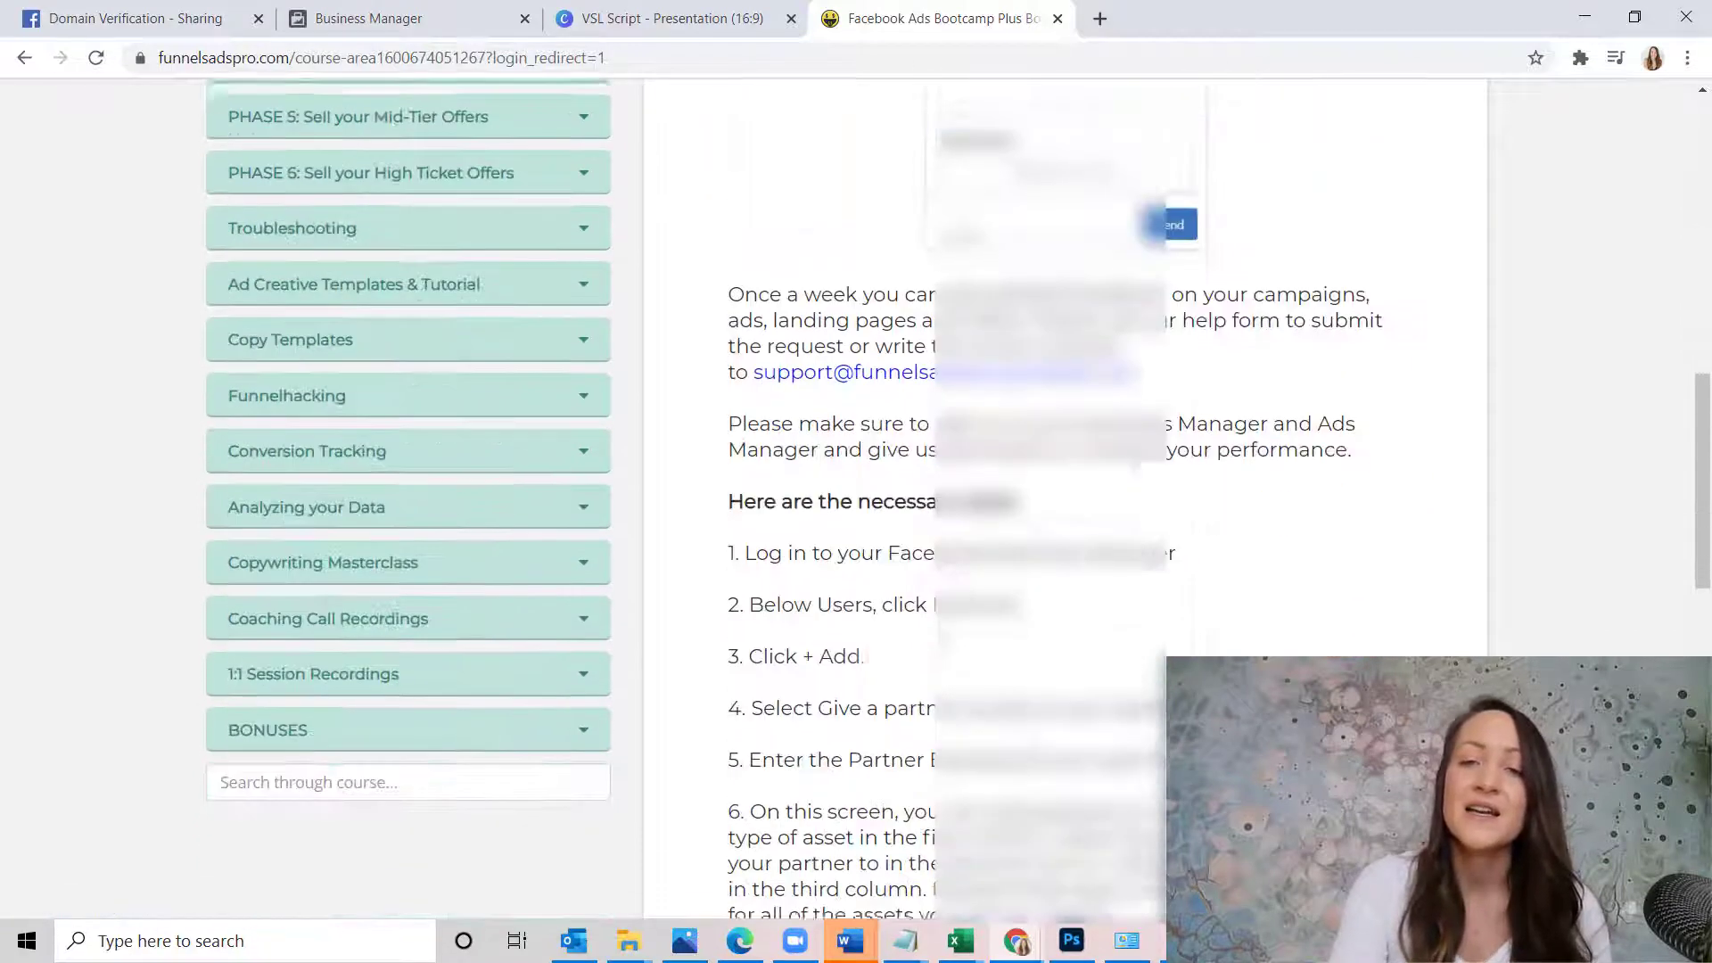
{"action": "scroll", "coordinate": [589, 575], "scroll_direction": "down", "scroll_amount": 3}
{"action": "scroll", "coordinate": [589, 576], "scroll_direction": "down", "scroll_amount": 1}
{"action": "scroll", "coordinate": [588, 575], "scroll_direction": "down", "scroll_amount": 1}
{"action": "scroll", "coordinate": [589, 575], "scroll_direction": "down", "scroll_amount": 1}
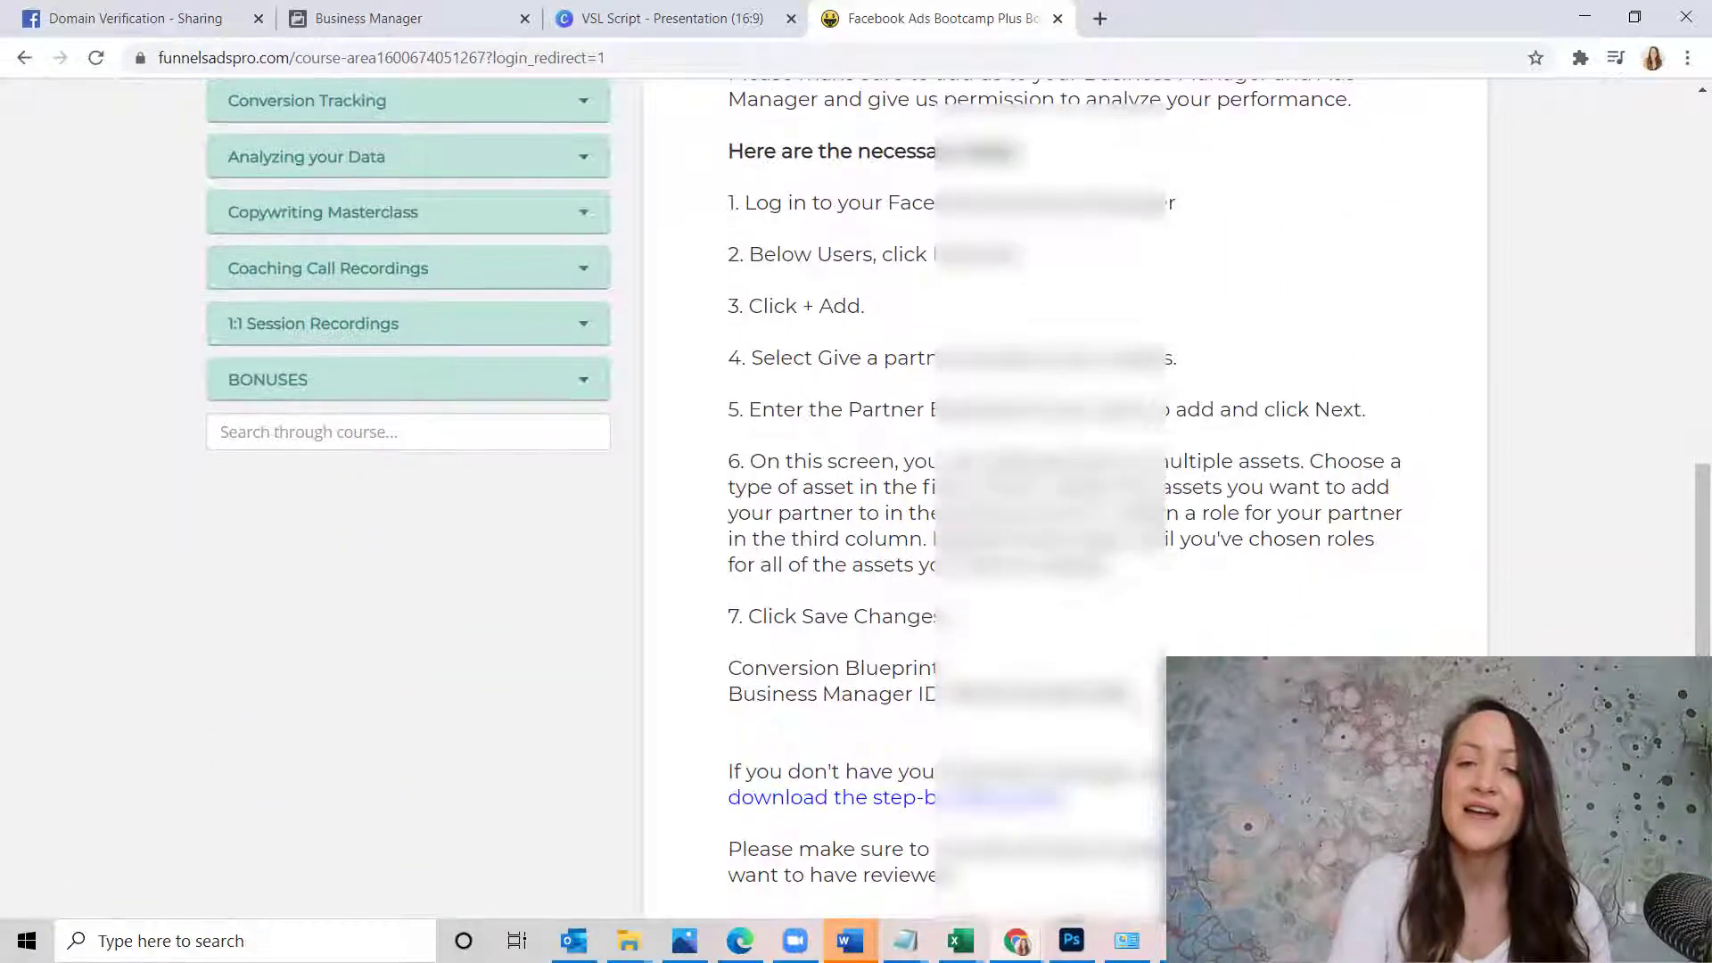
{"action": "left_click_drag", "start_coordinate": [1130, 695], "coordinate": [953, 694]}
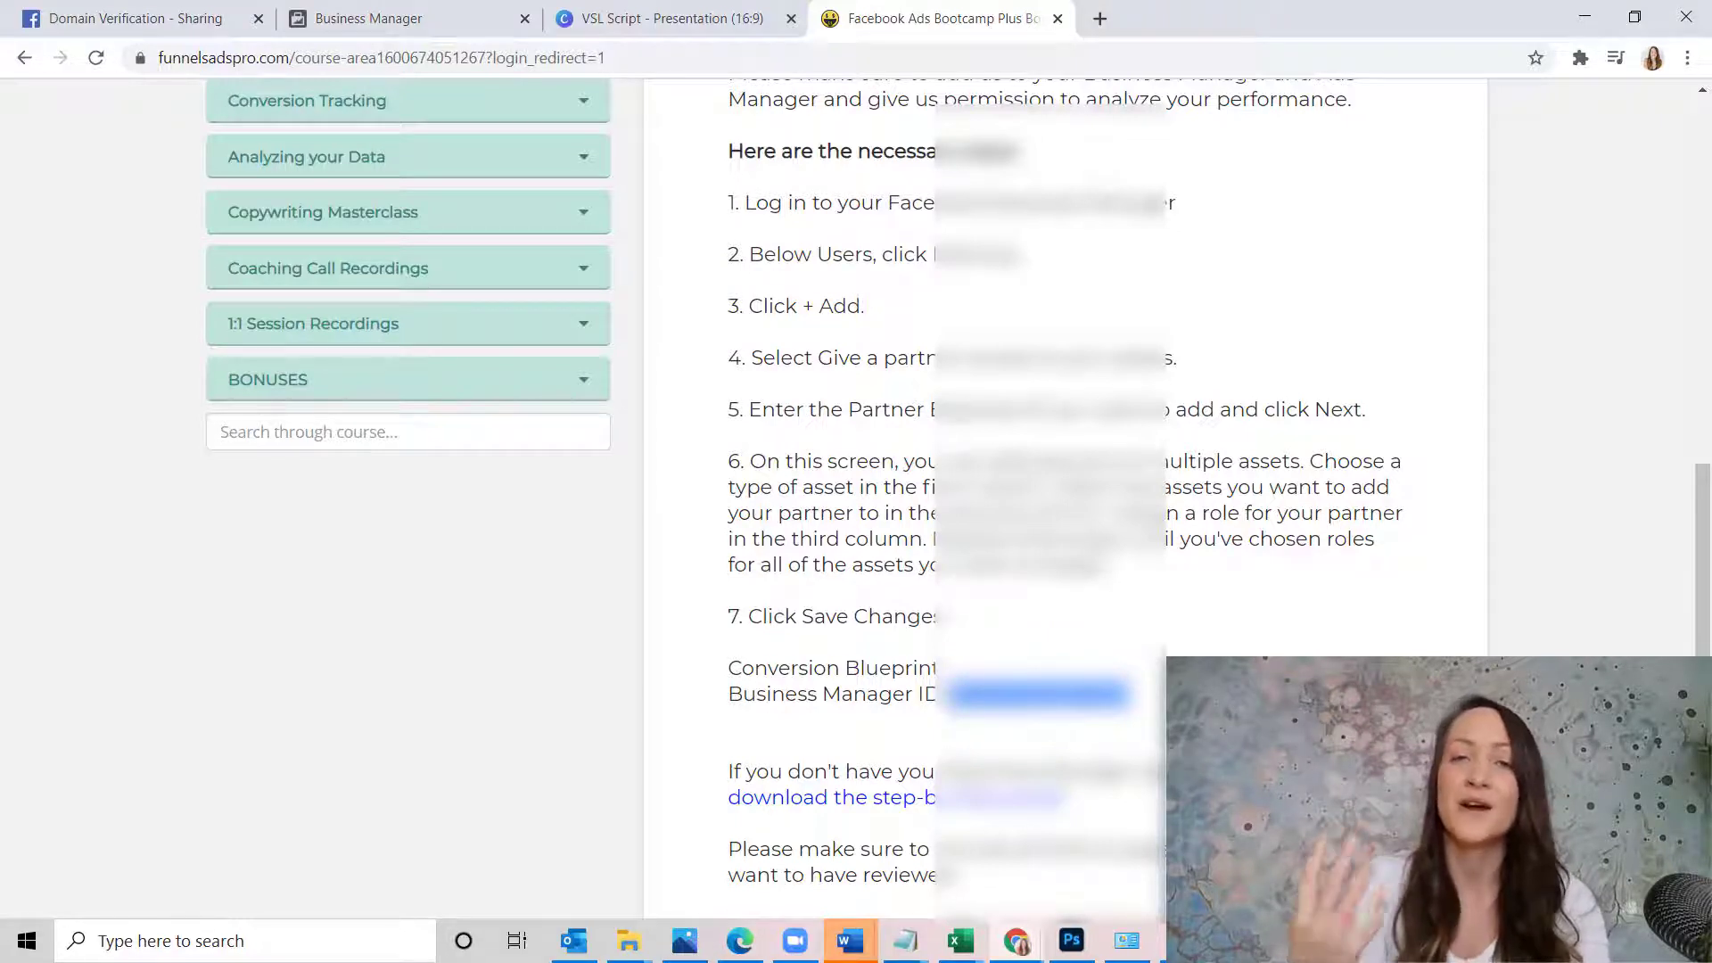
{"action": "left_click", "coordinate": [354, 17]}
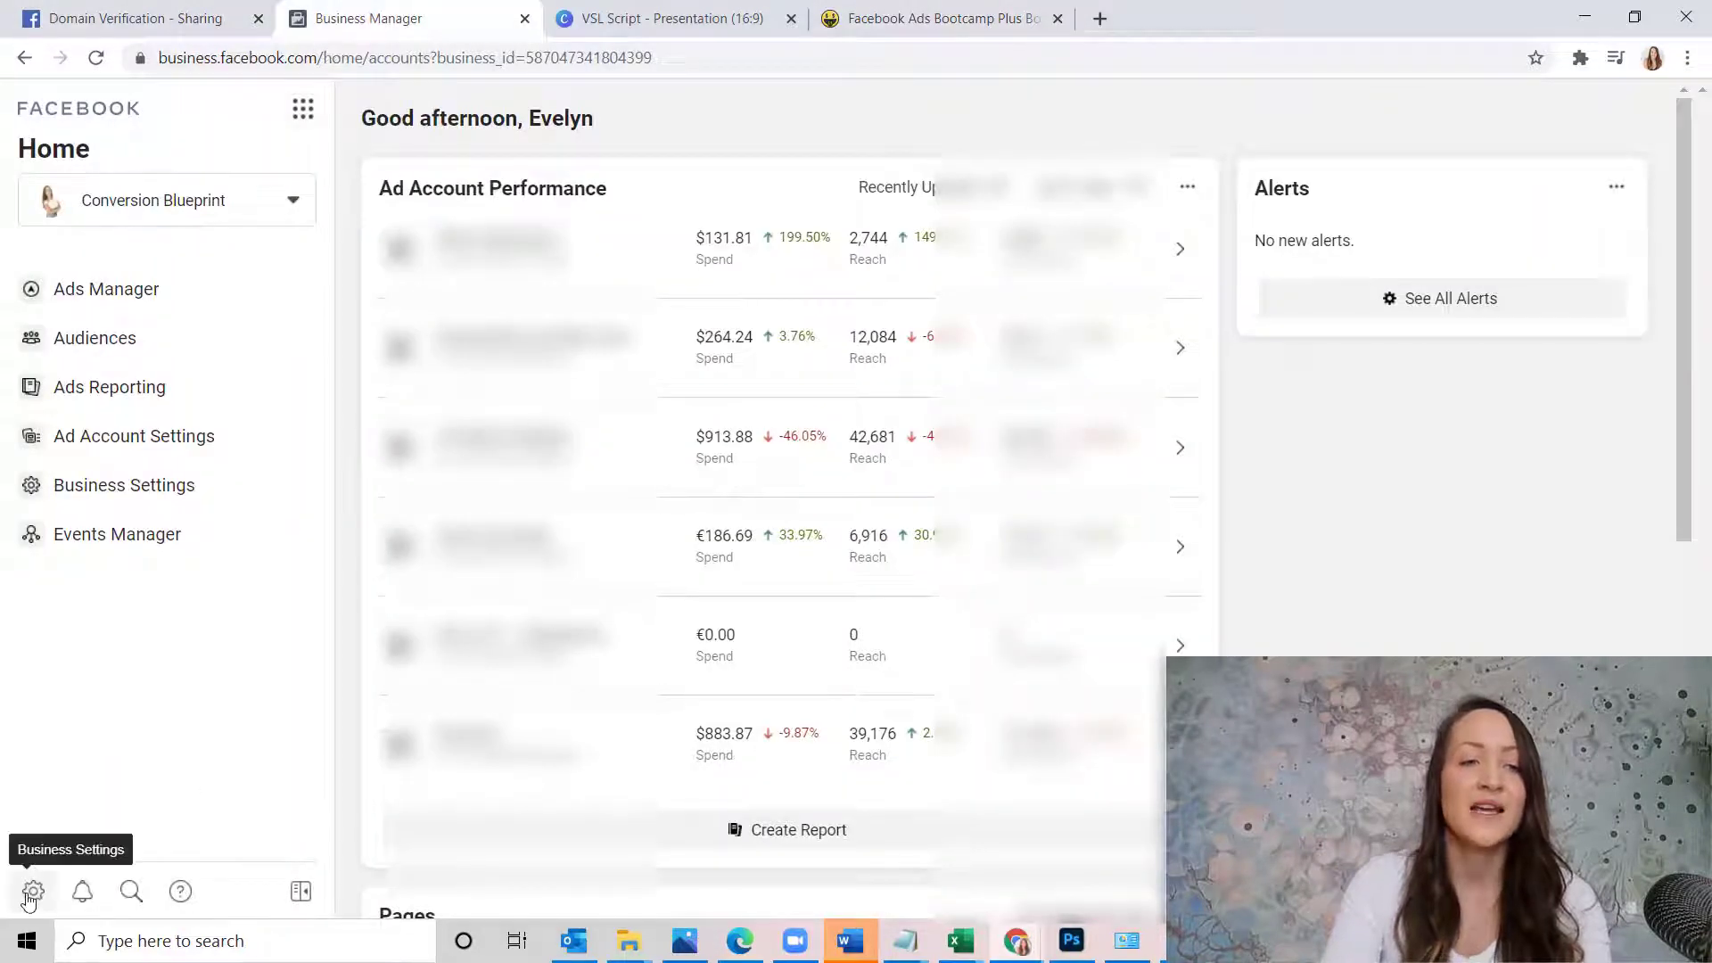
Step: Open Business Settings from the gear icon
{"action": "left_click", "coordinate": [34, 890]}
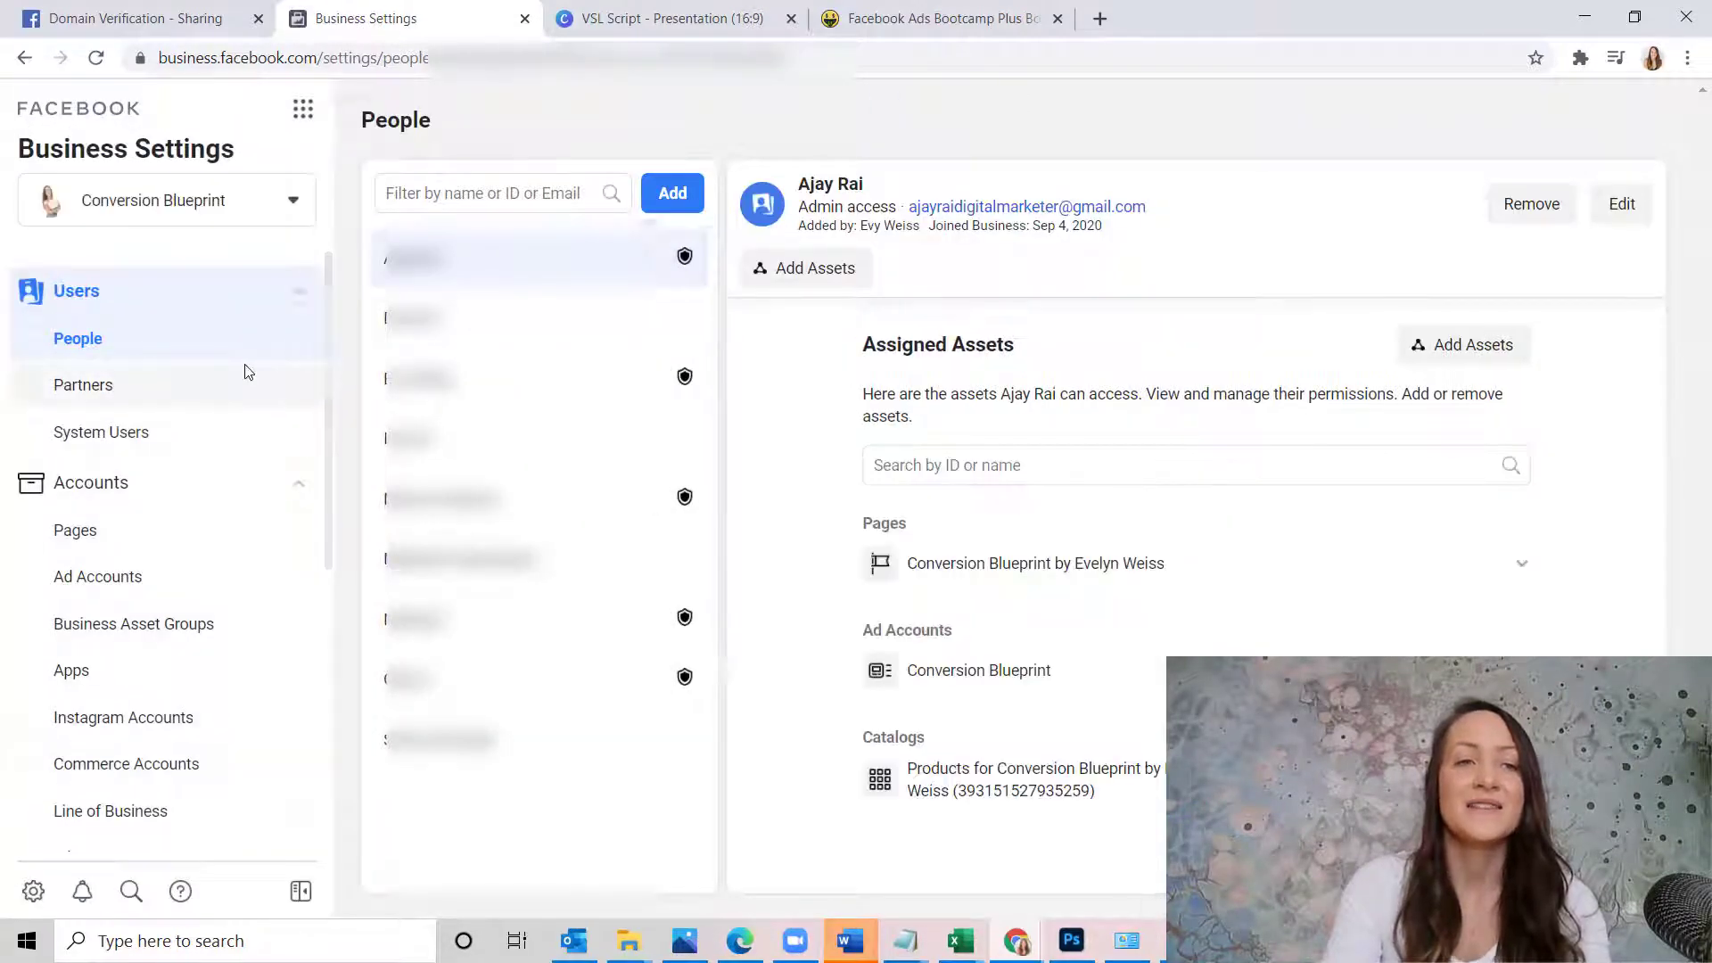
Step: In Partners, begin giving a partner access to assets, then cancel that first attempt
{"action": "left_click", "coordinate": [246, 382]}
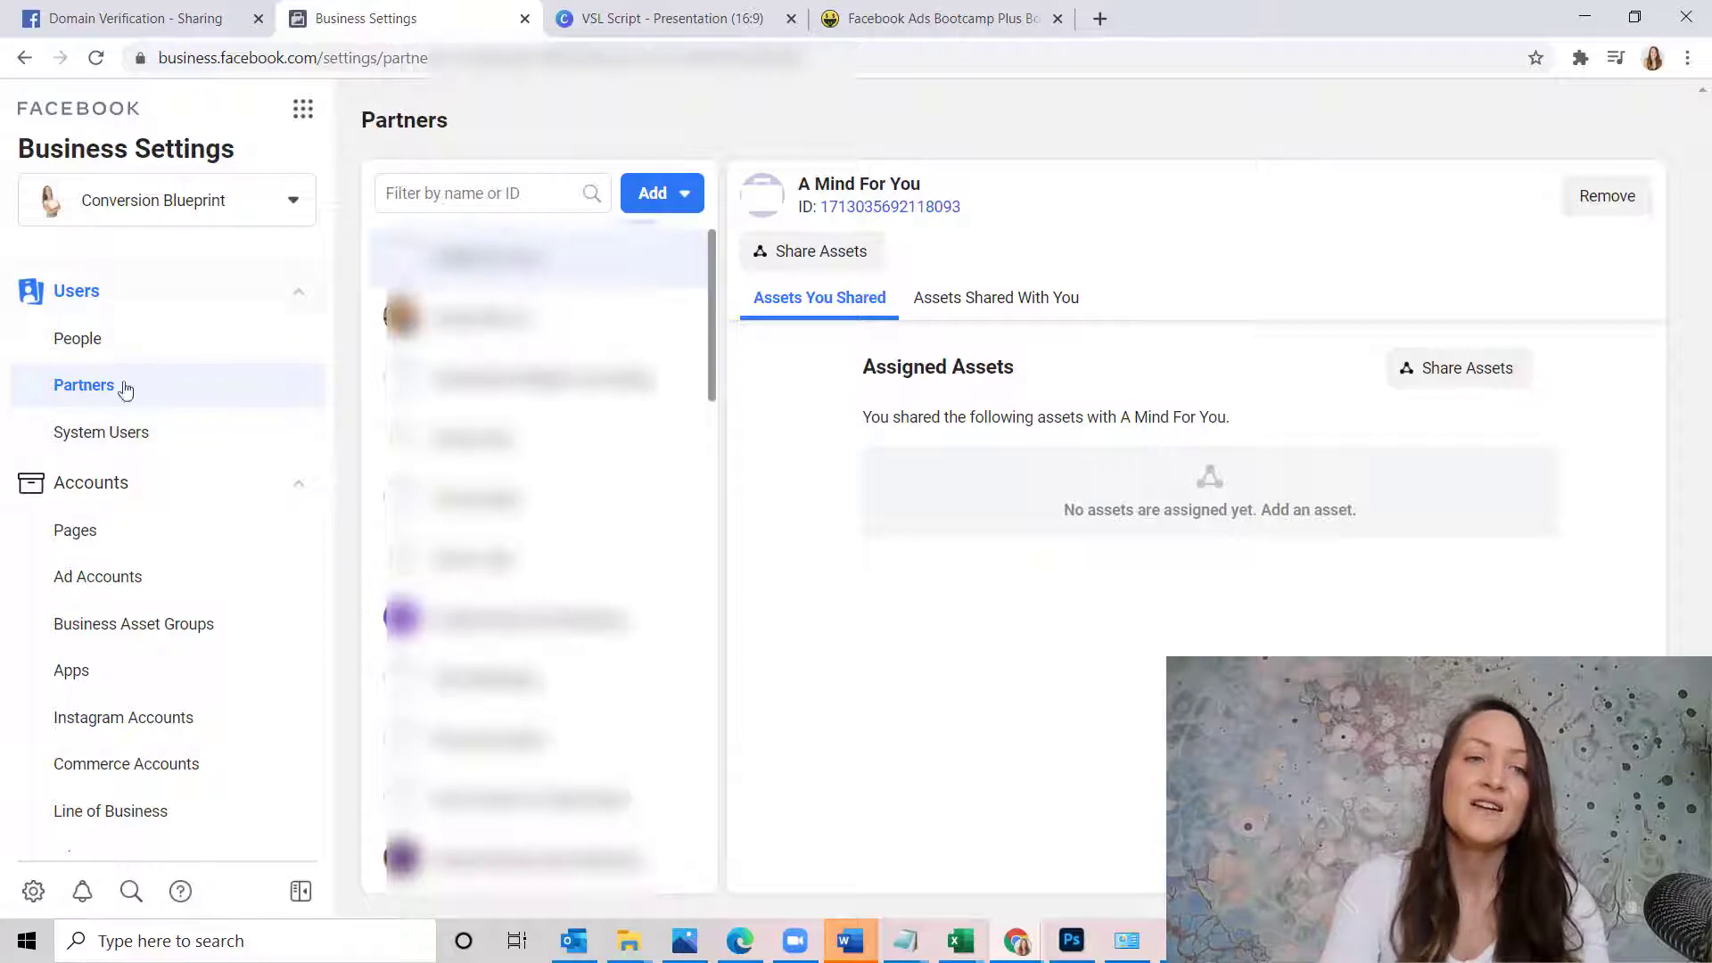
{"action": "left_click", "coordinate": [656, 193]}
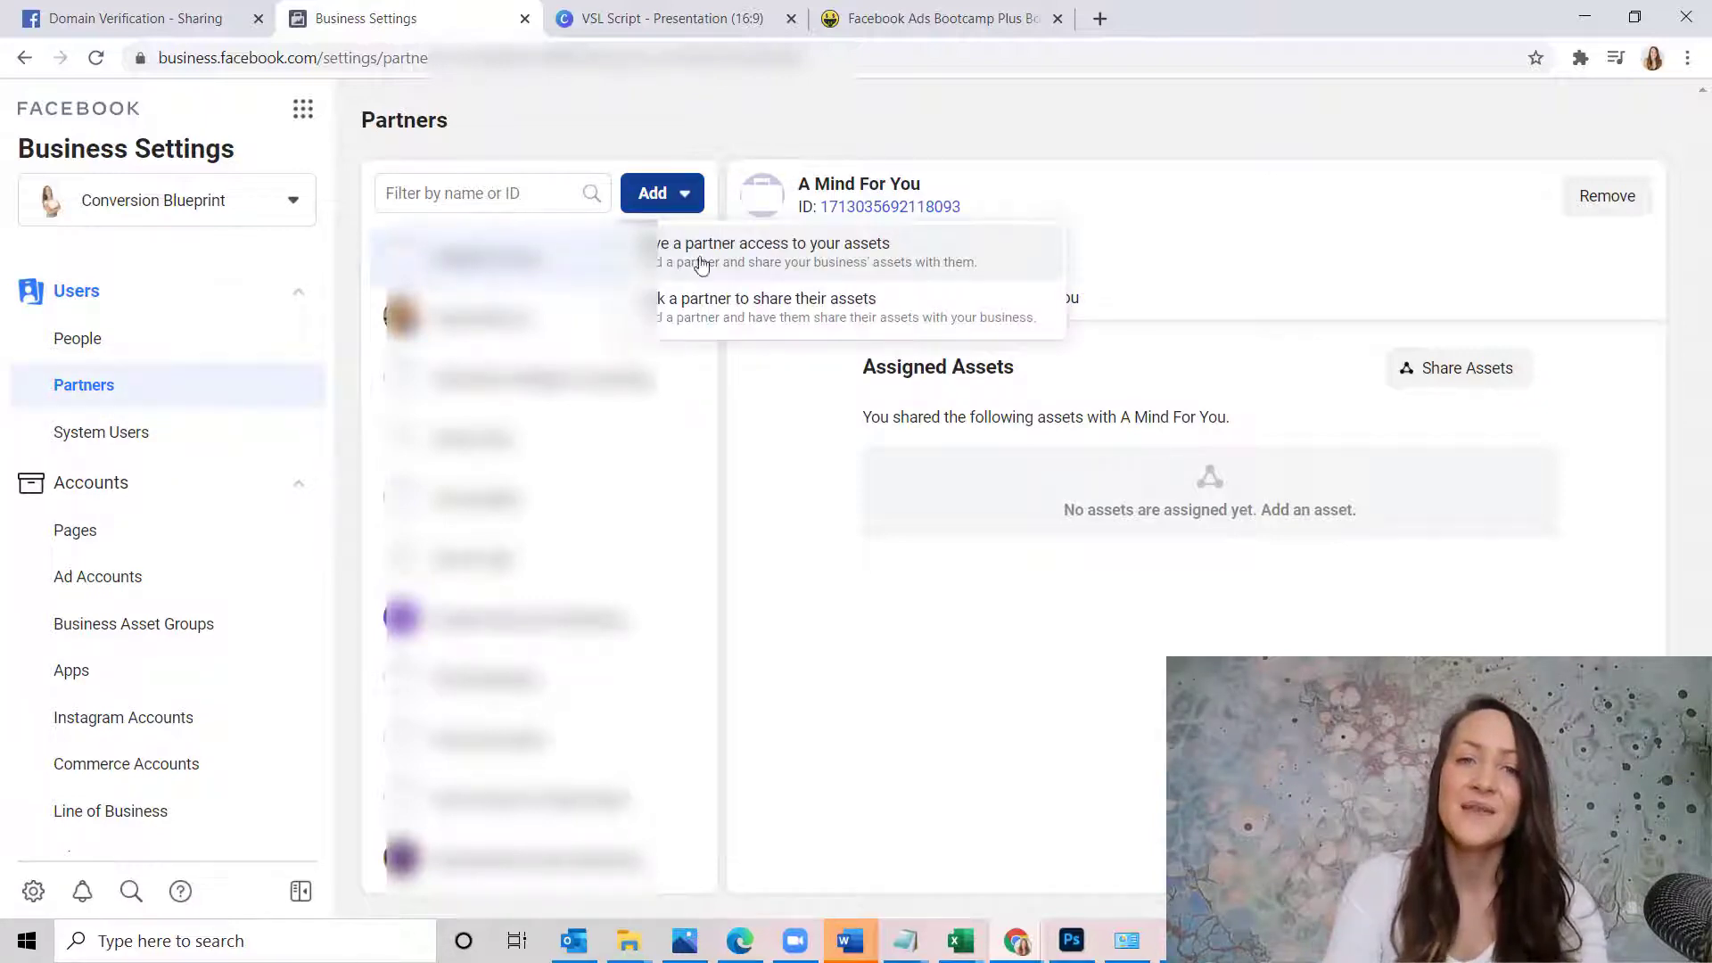
{"action": "left_click", "coordinate": [756, 262]}
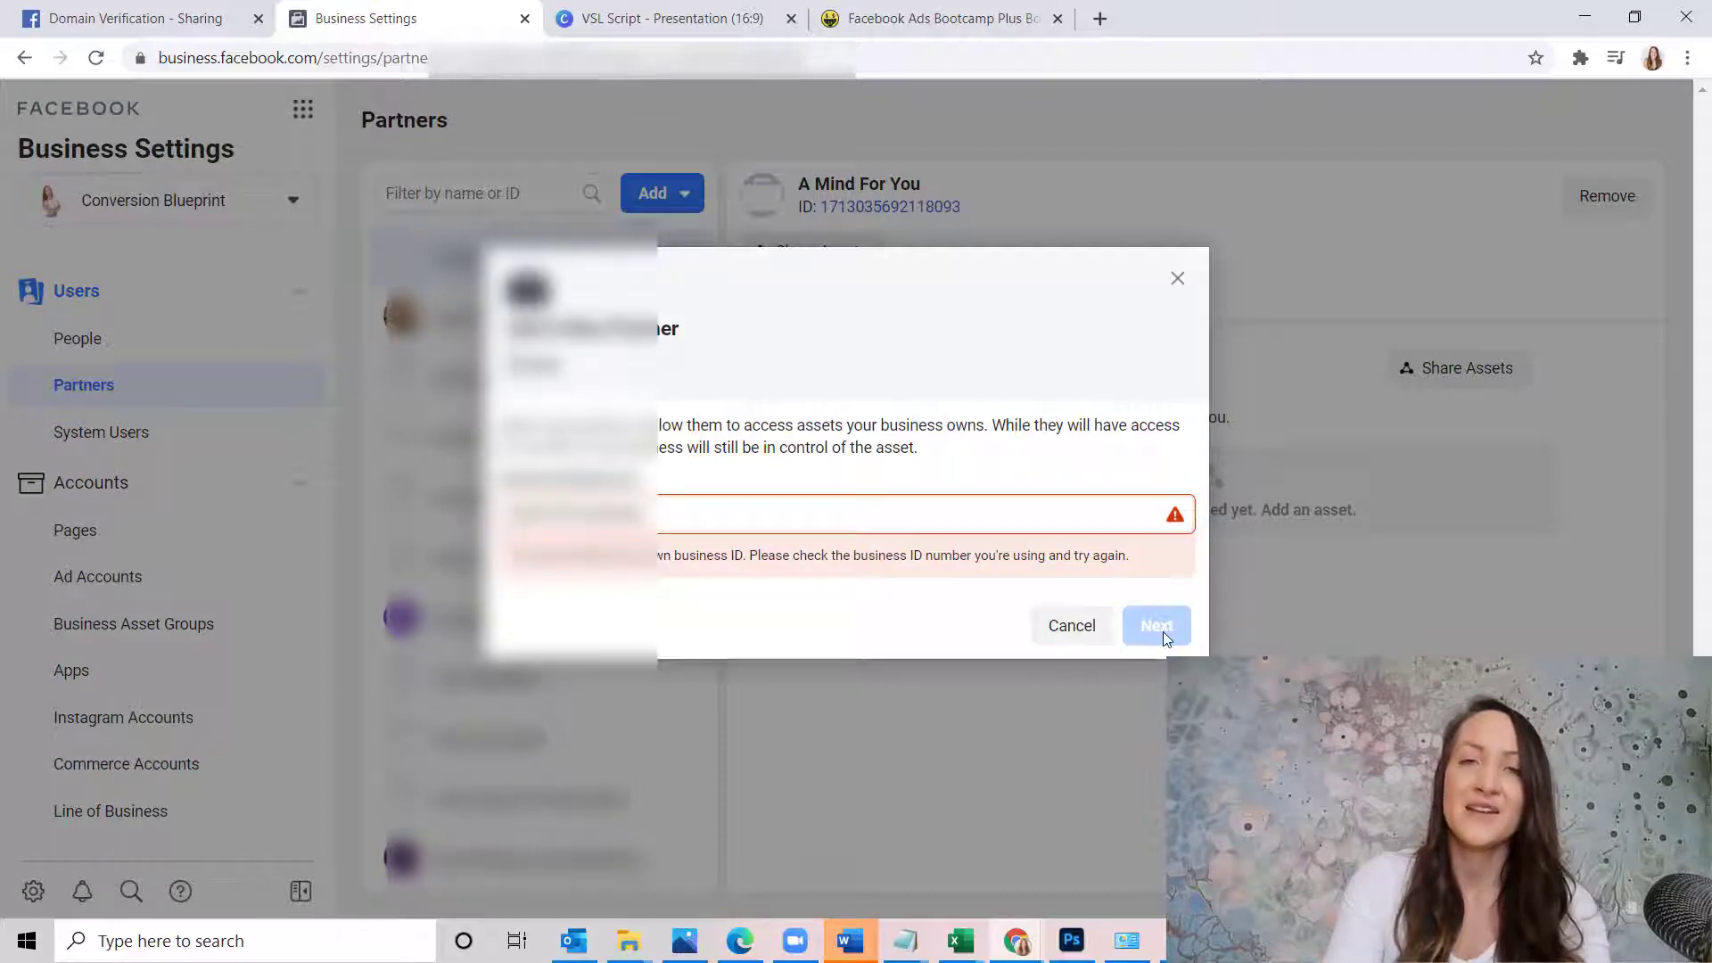
{"action": "left_click", "coordinate": [1180, 283]}
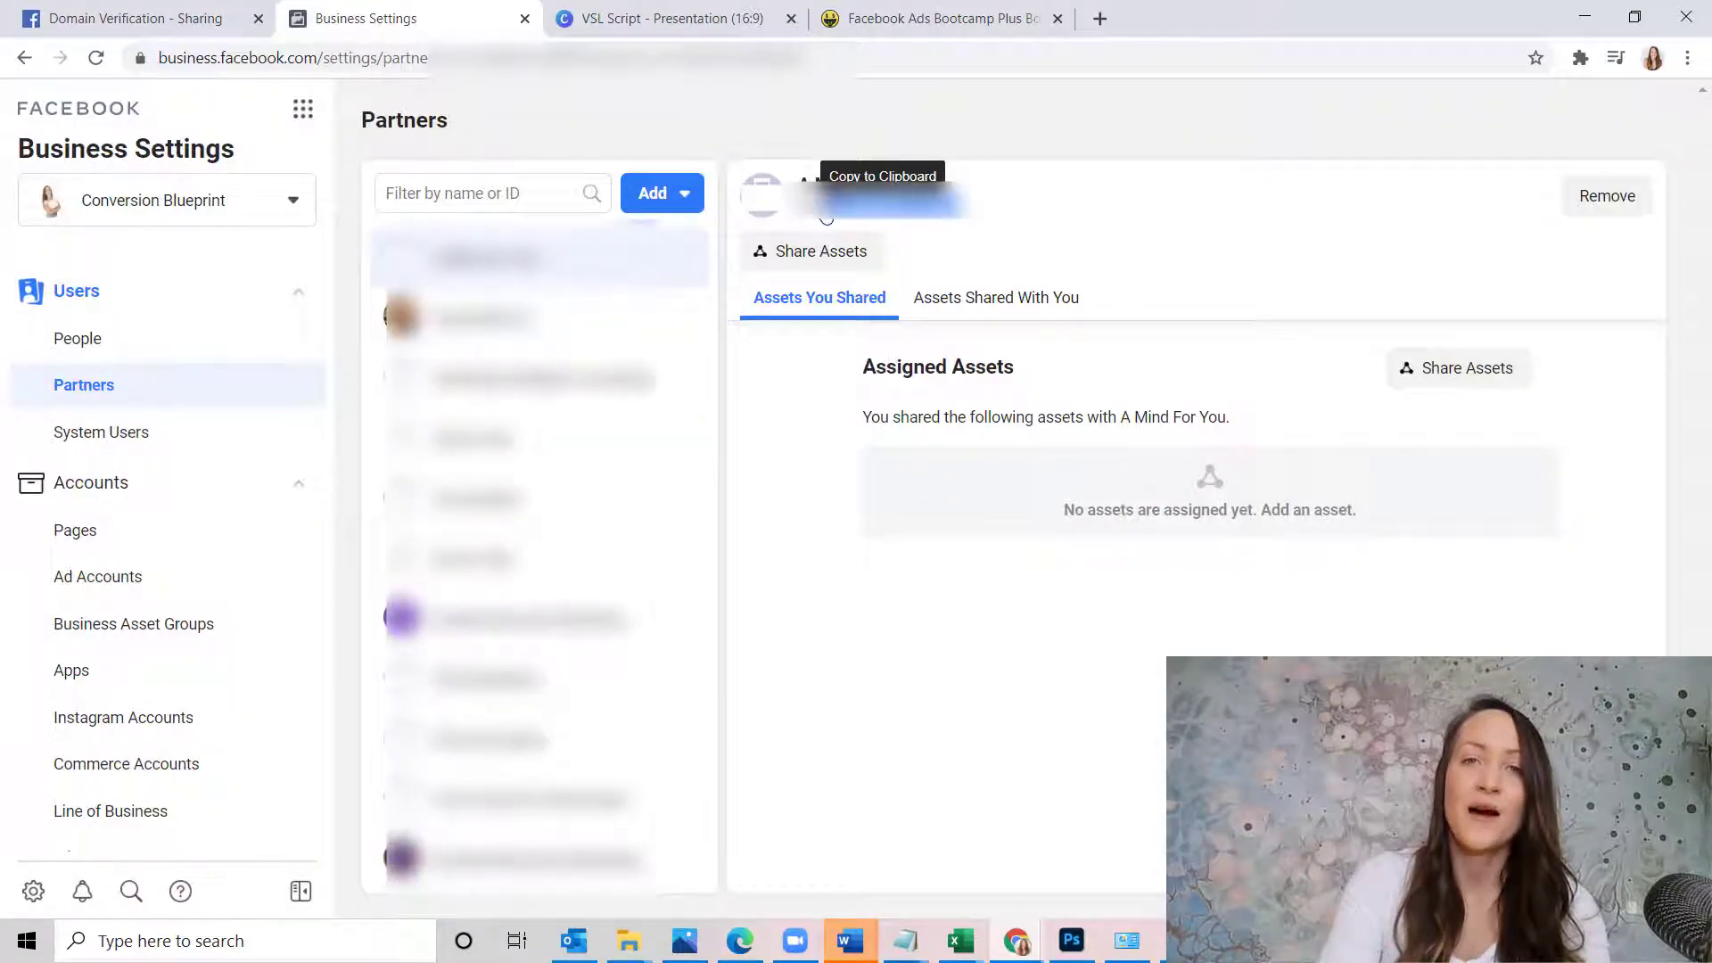
Step: Start a new partner-access request, paste the copied Business ID, and continue to asset assignment
{"action": "left_click", "coordinate": [661, 193]}
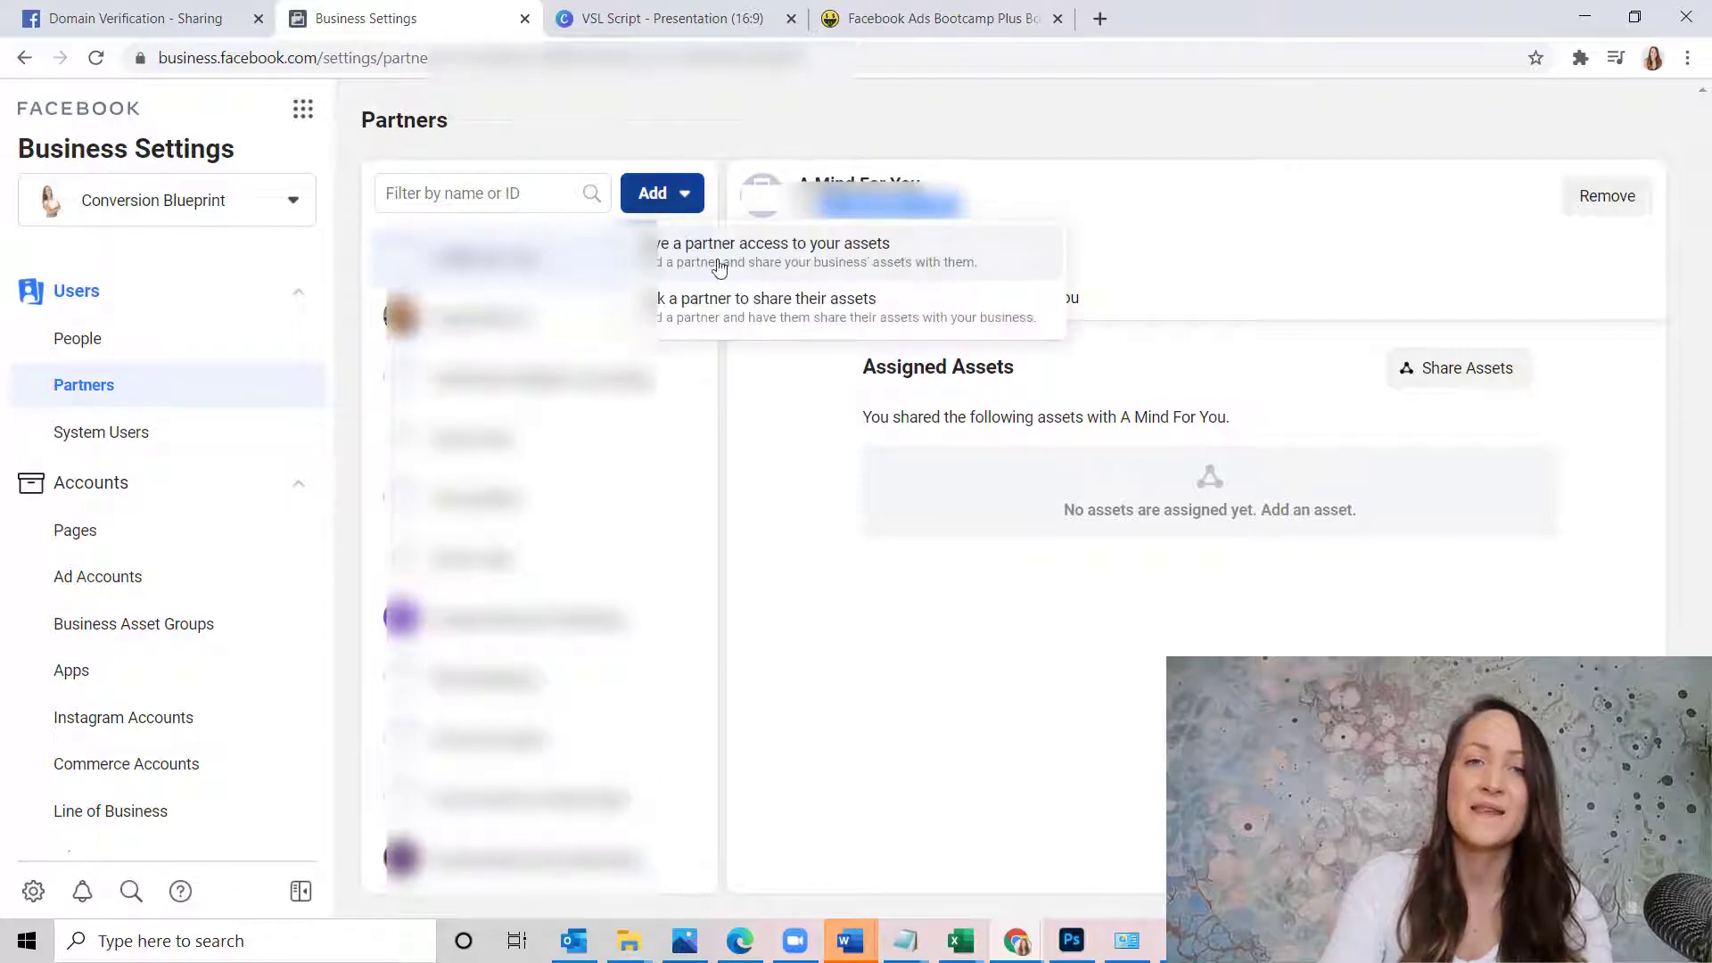
{"action": "left_click", "coordinate": [719, 261]}
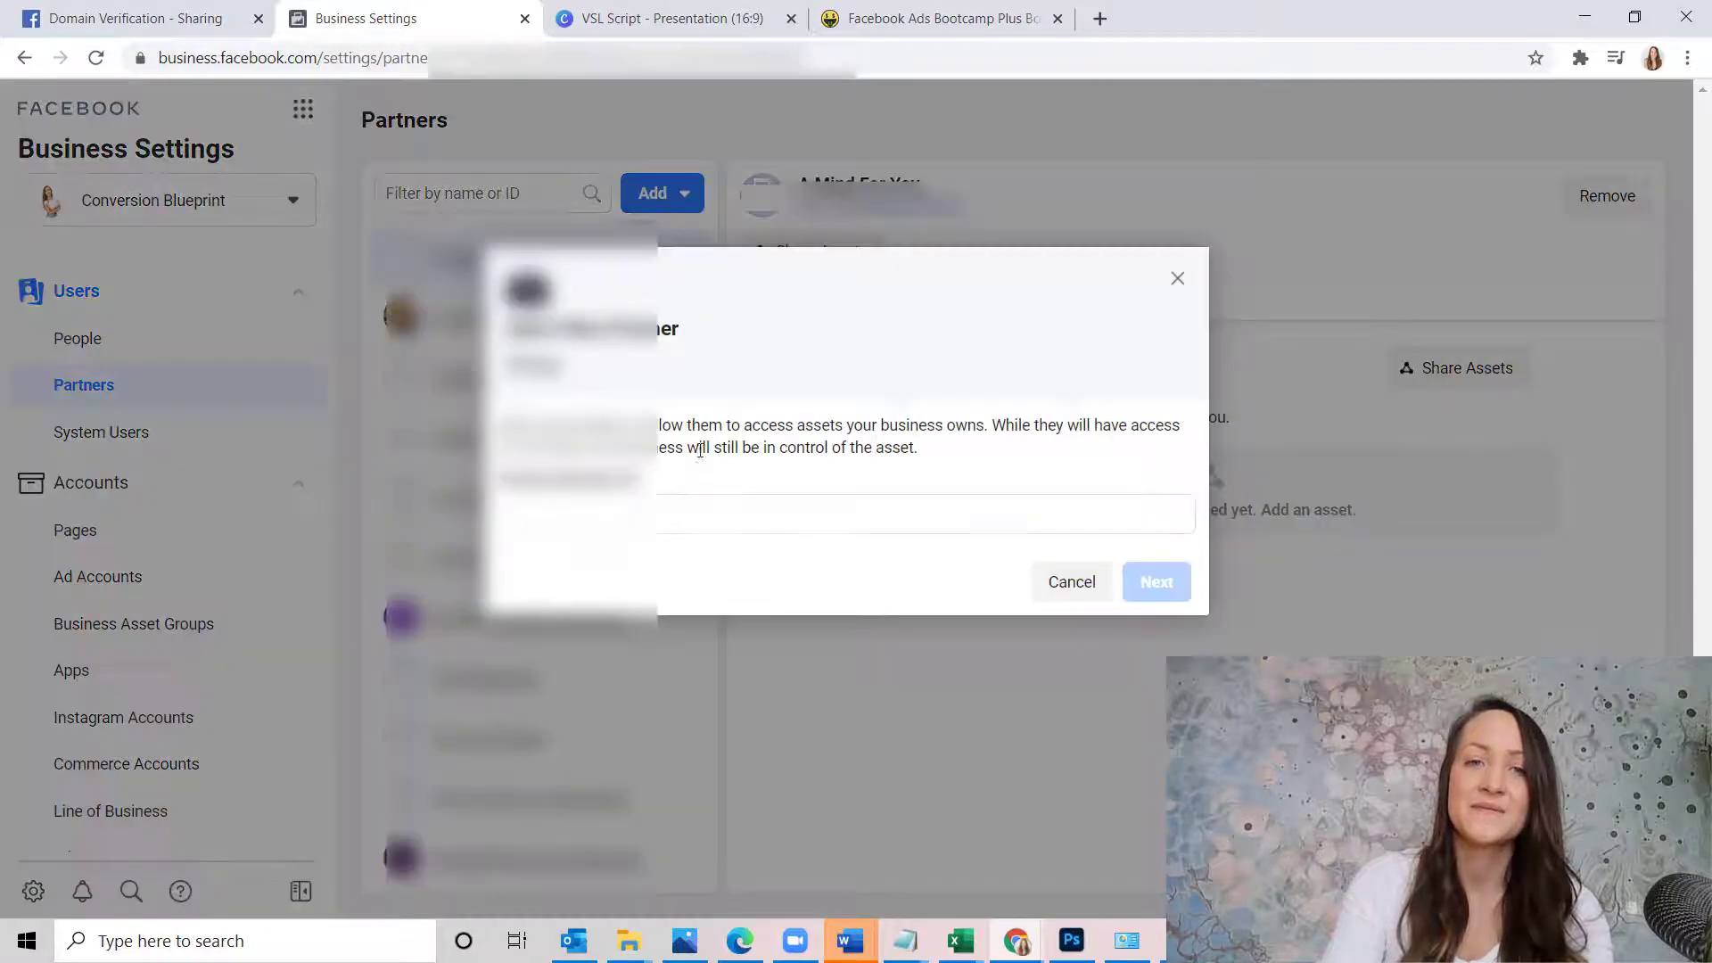
{"action": "left_click", "coordinate": [680, 503]}
{"action": "key", "text": "ctrl+v"}
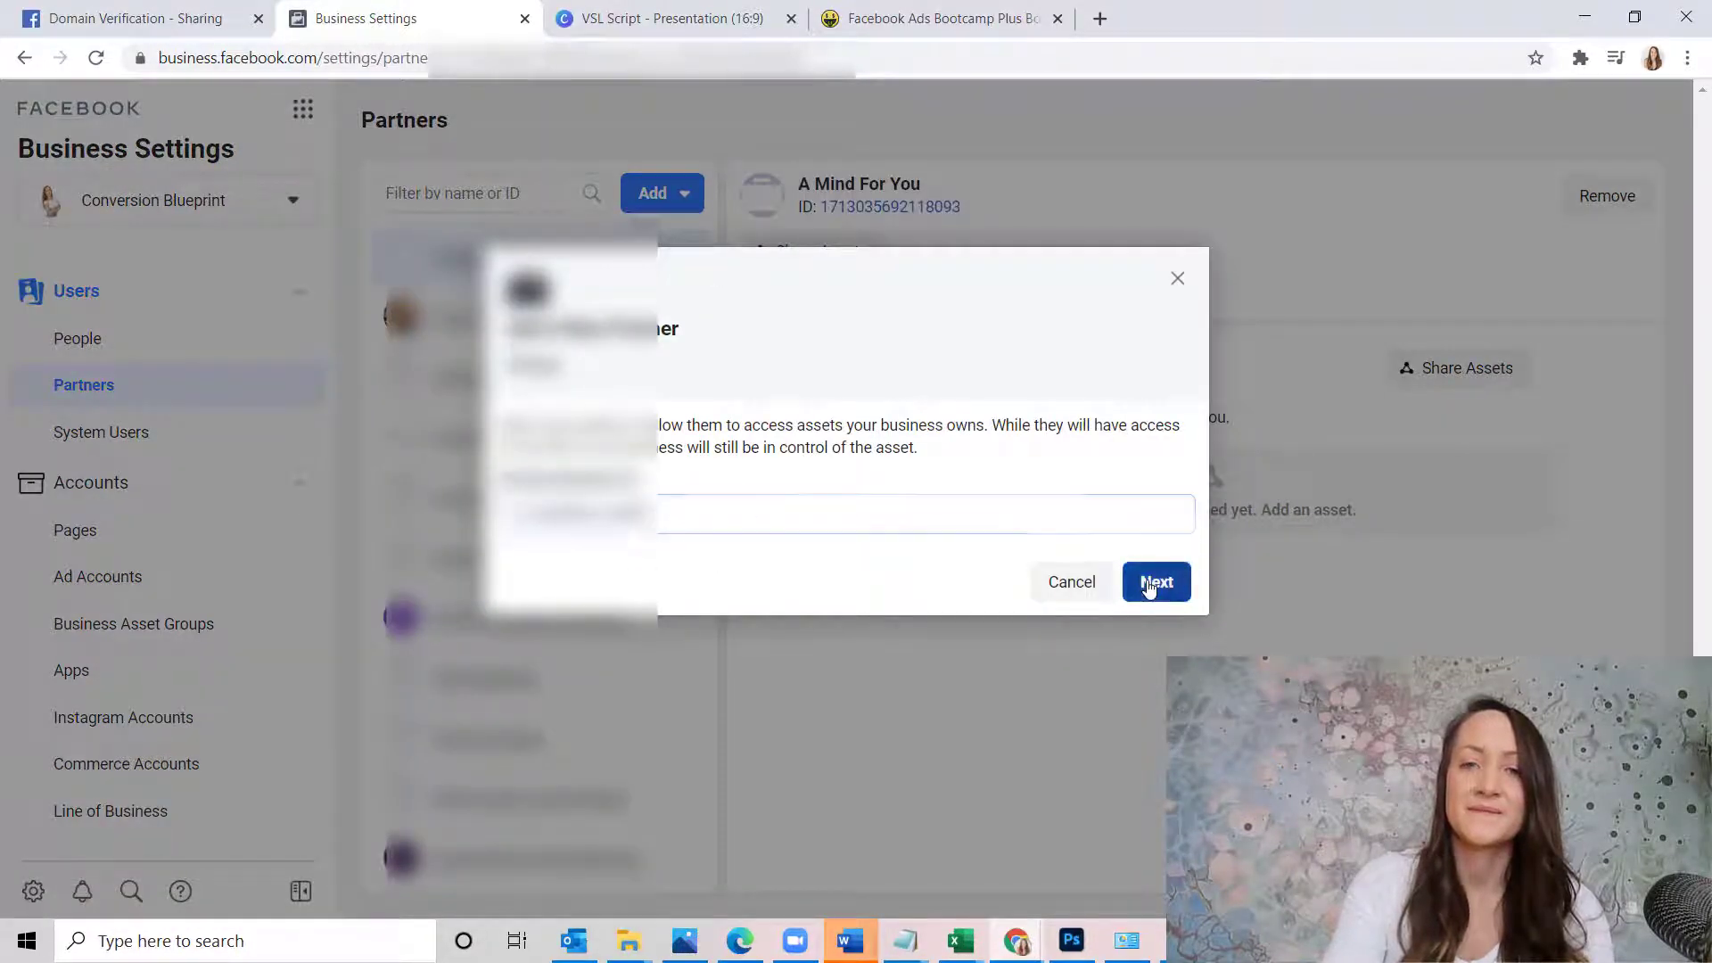
{"action": "left_click", "coordinate": [1157, 583]}
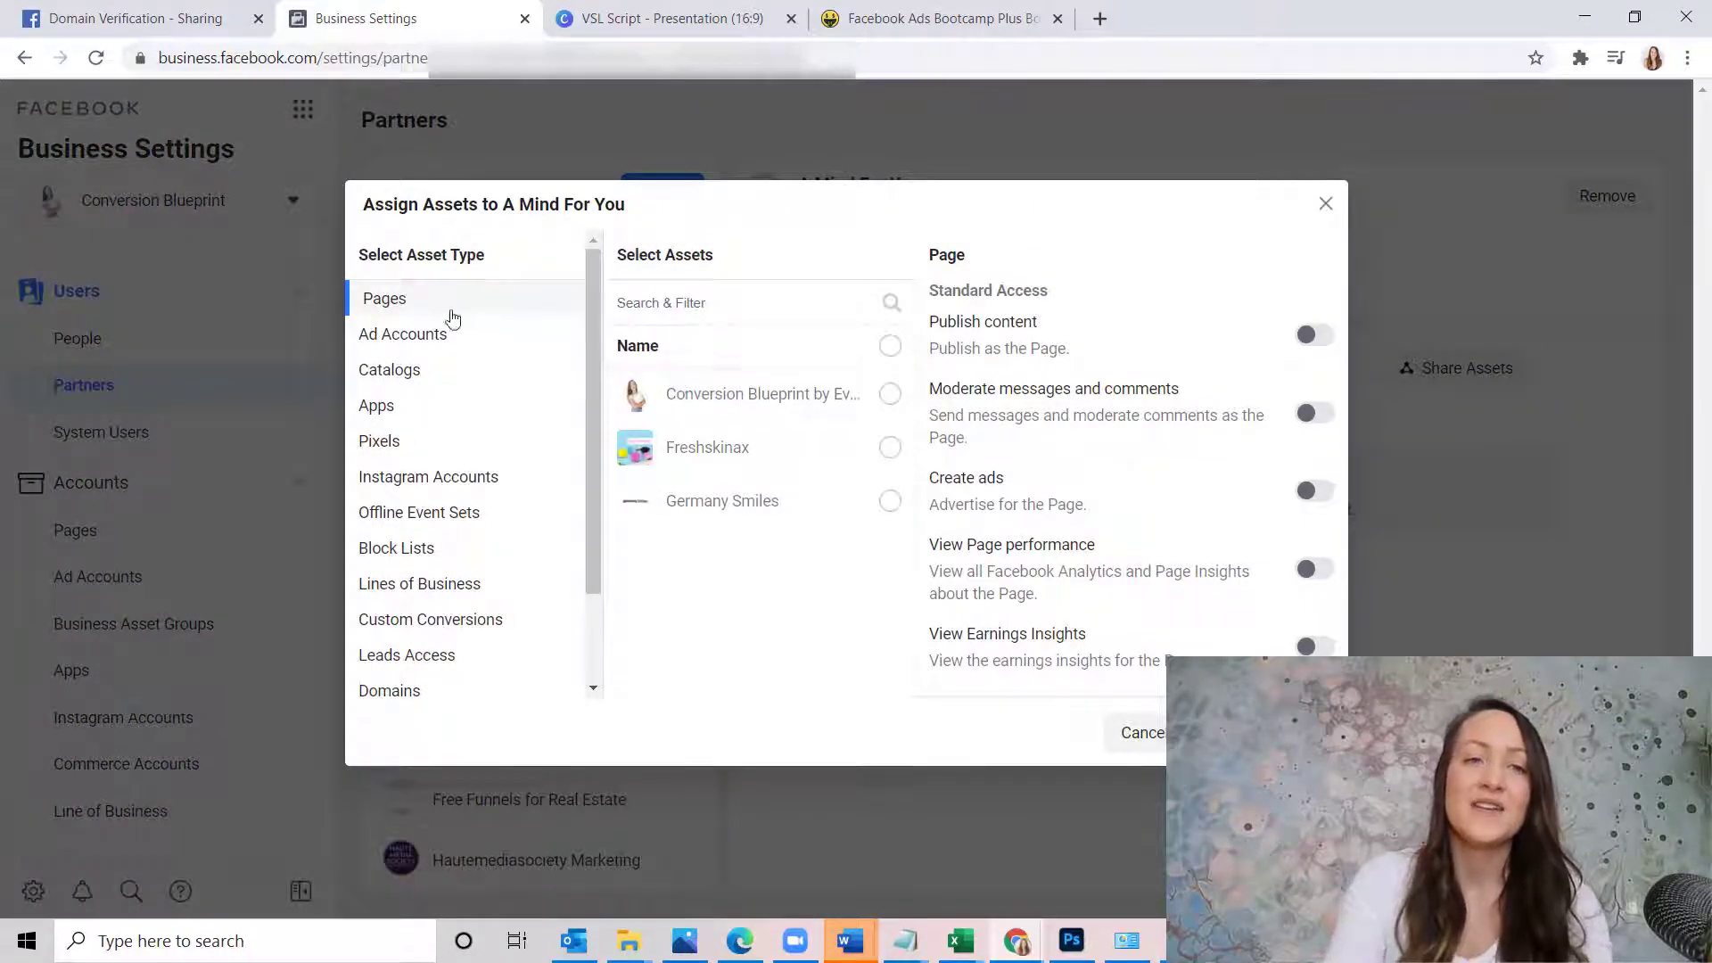
{"action": "scroll", "coordinate": [480, 433], "scroll_direction": "down", "scroll_amount": 3}
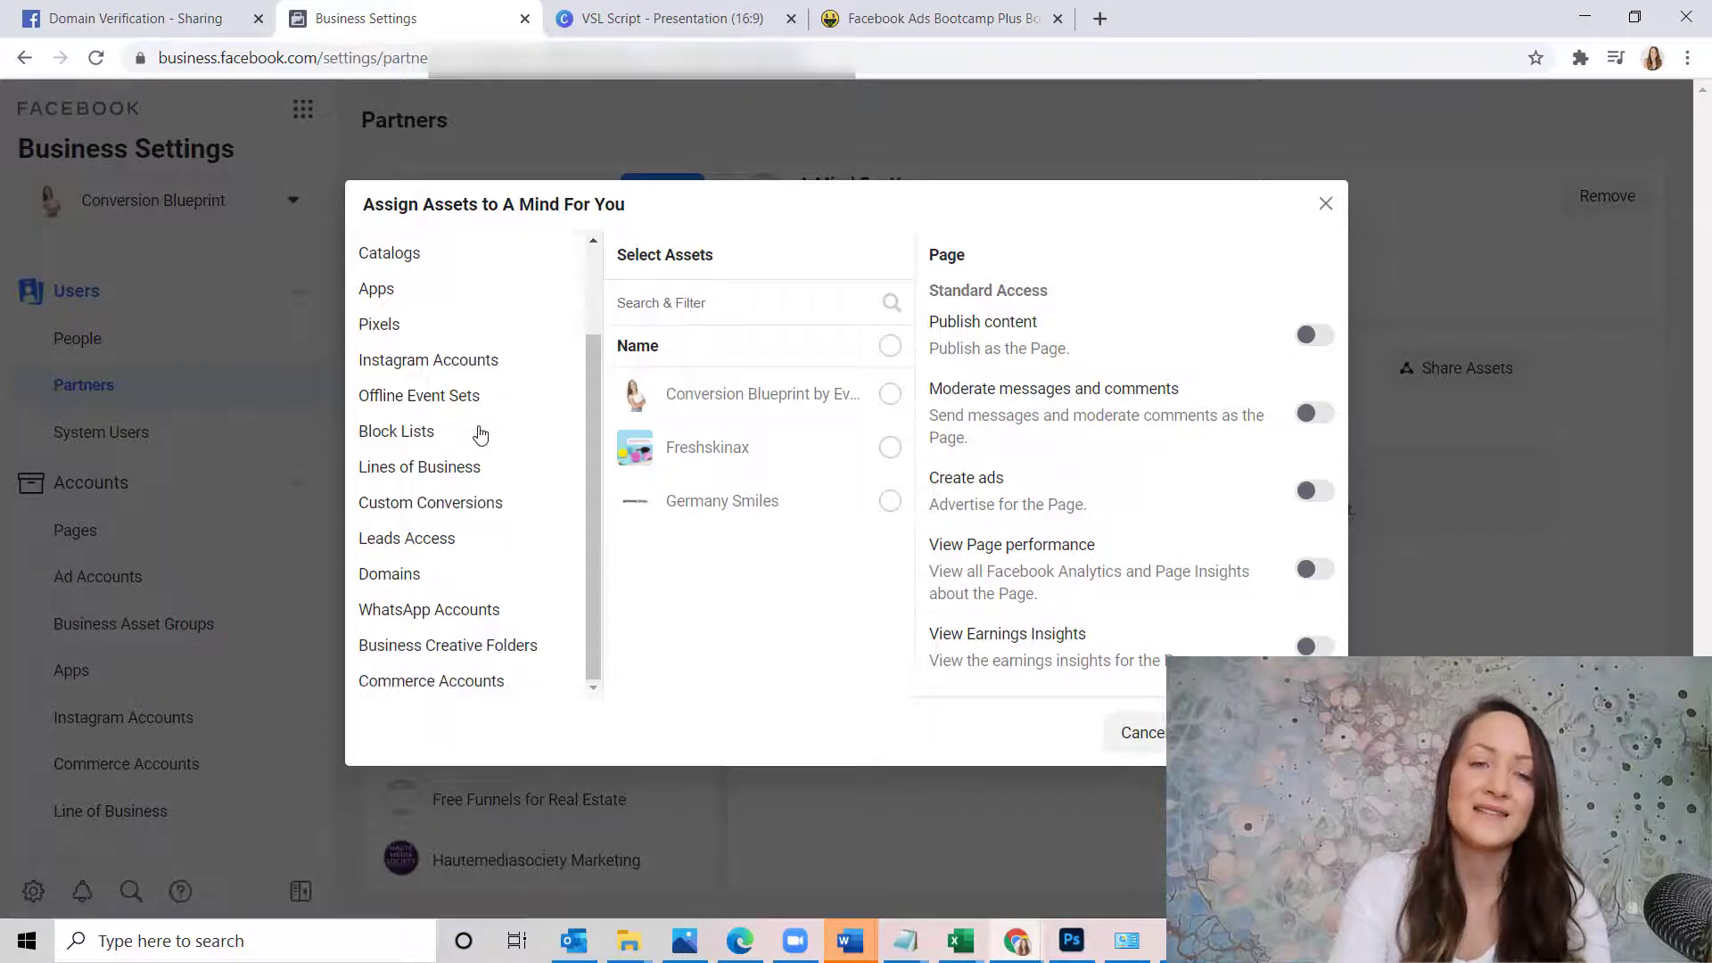
{"action": "scroll", "coordinate": [480, 434], "scroll_direction": "up", "scroll_amount": 3}
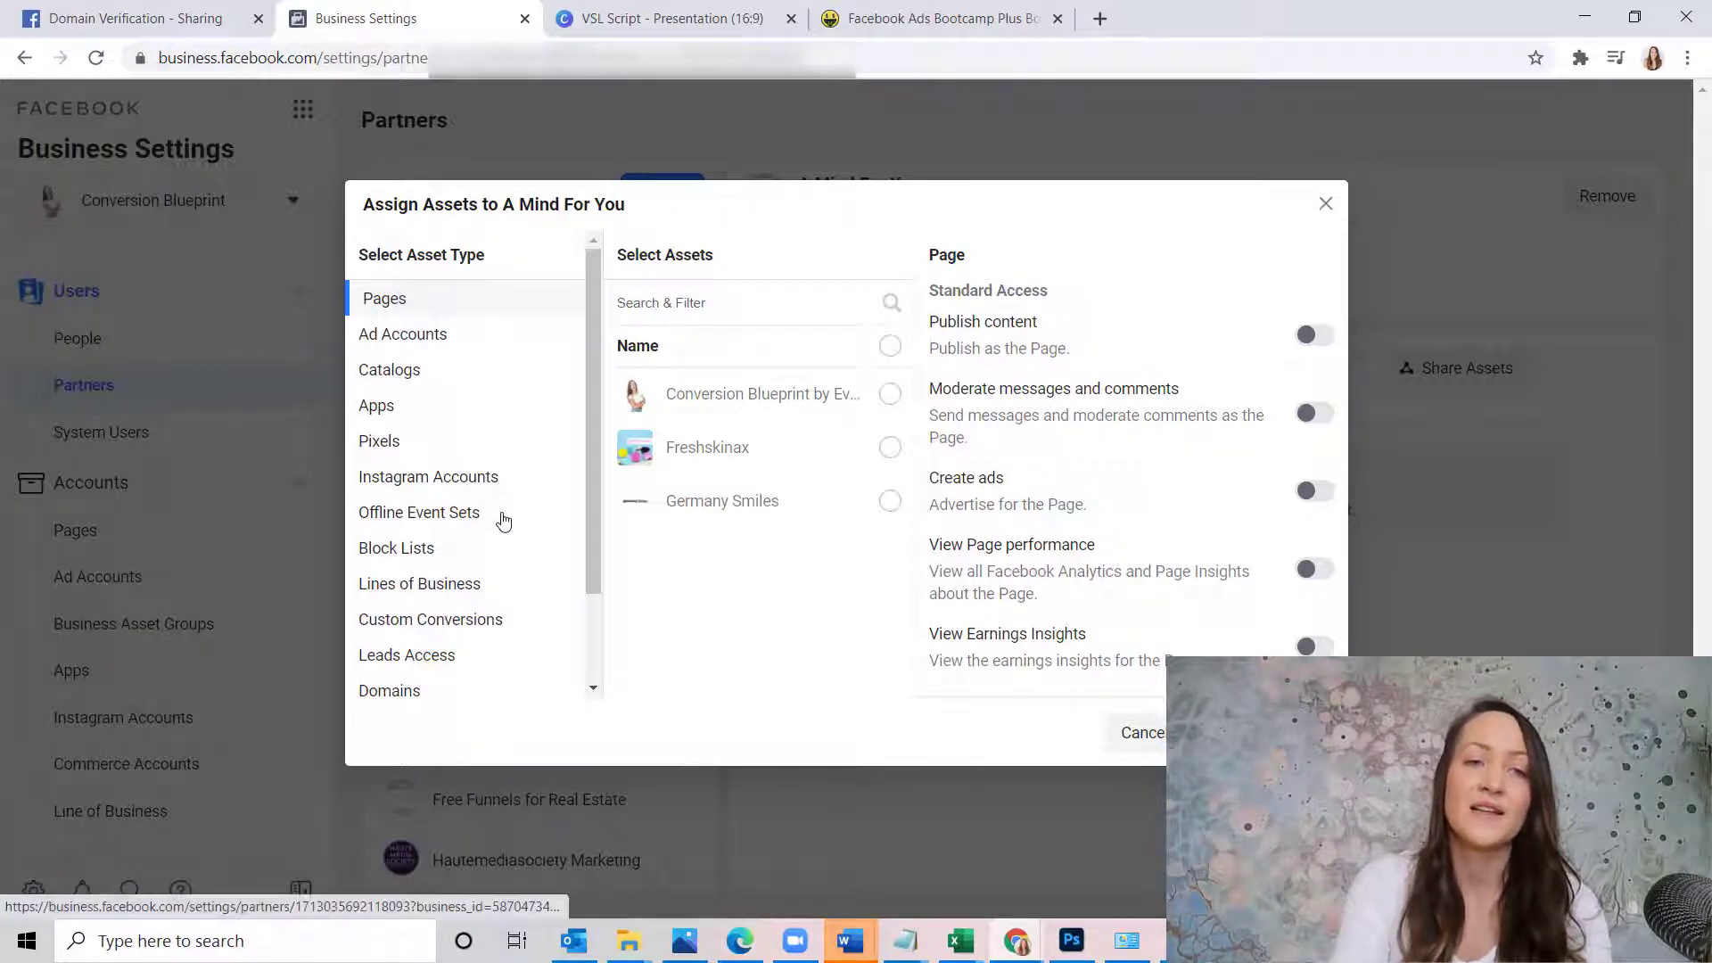
{"action": "scroll", "coordinate": [431, 560], "scroll_direction": "down", "scroll_amount": 1}
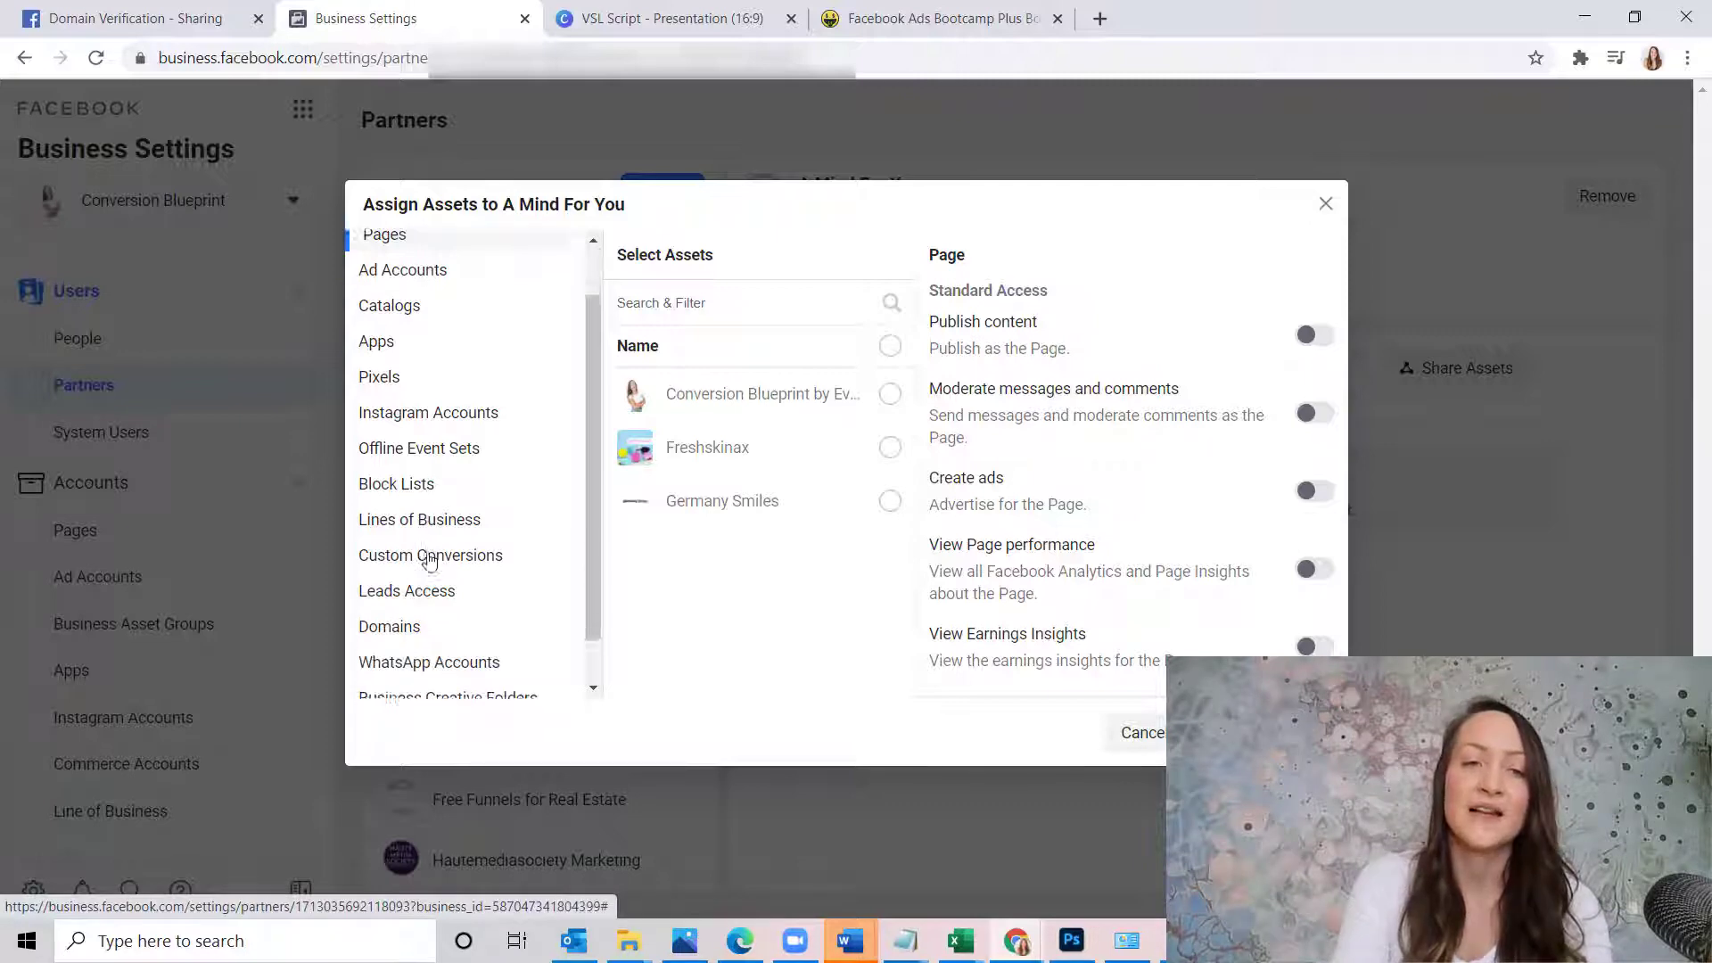
{"action": "scroll", "coordinate": [430, 560], "scroll_direction": "down", "scroll_amount": 1}
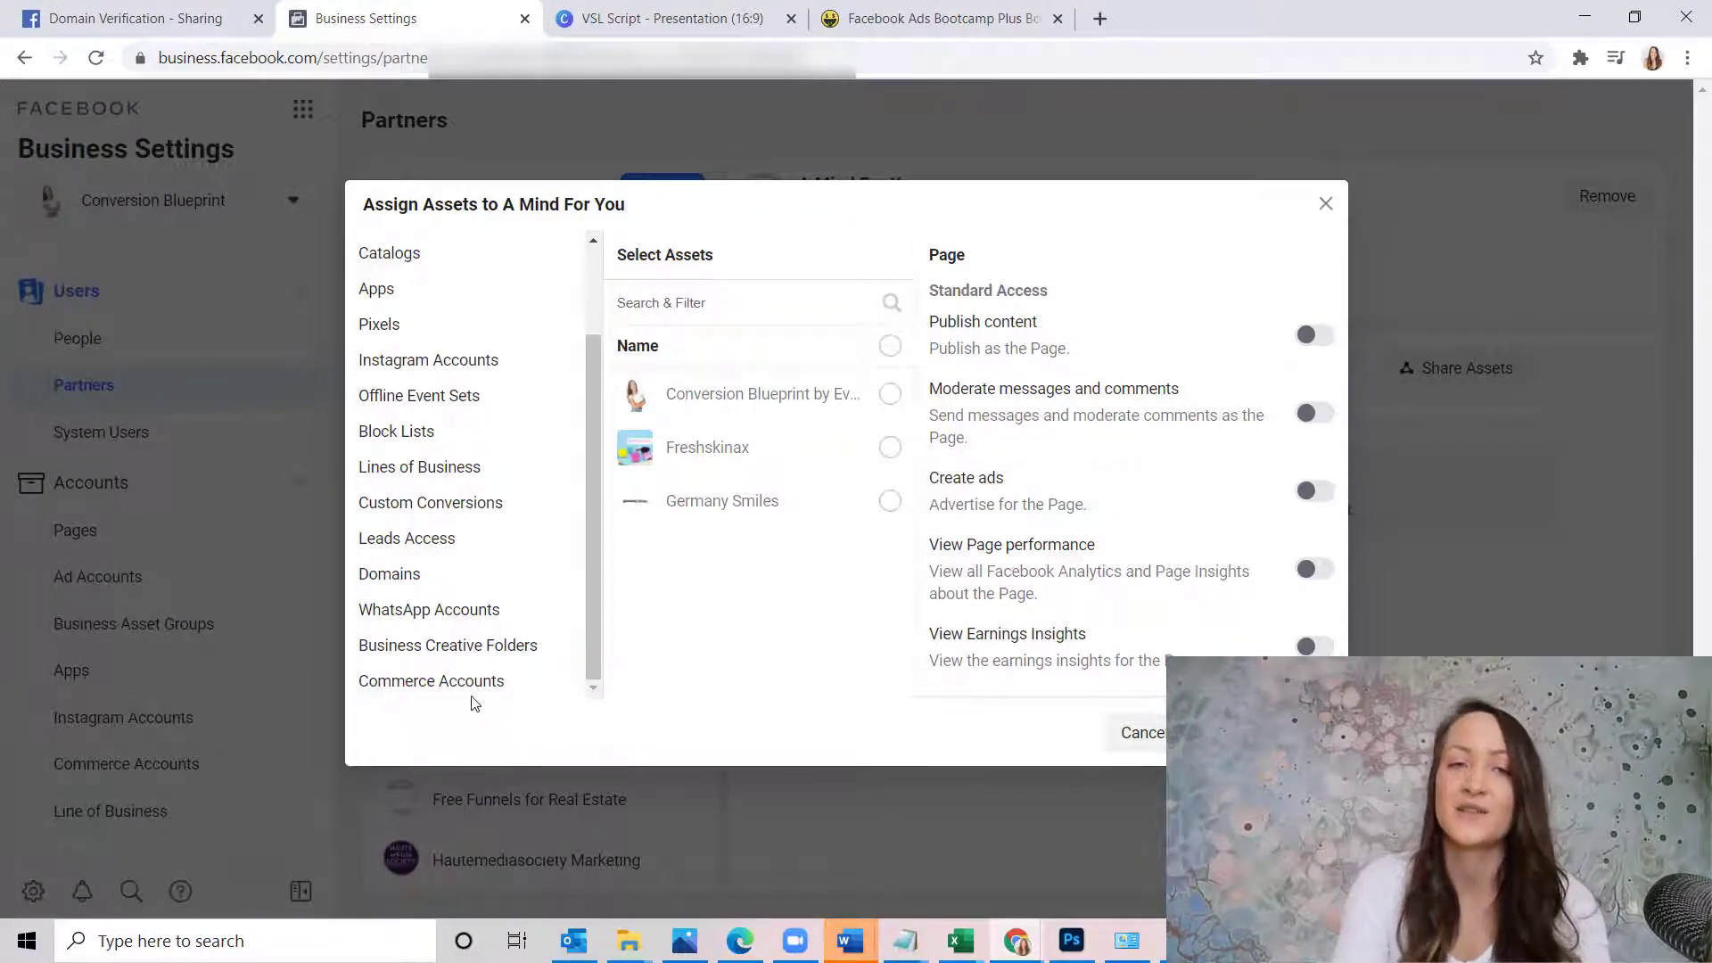
{"action": "scroll", "coordinate": [478, 702], "scroll_direction": "up", "scroll_amount": 3}
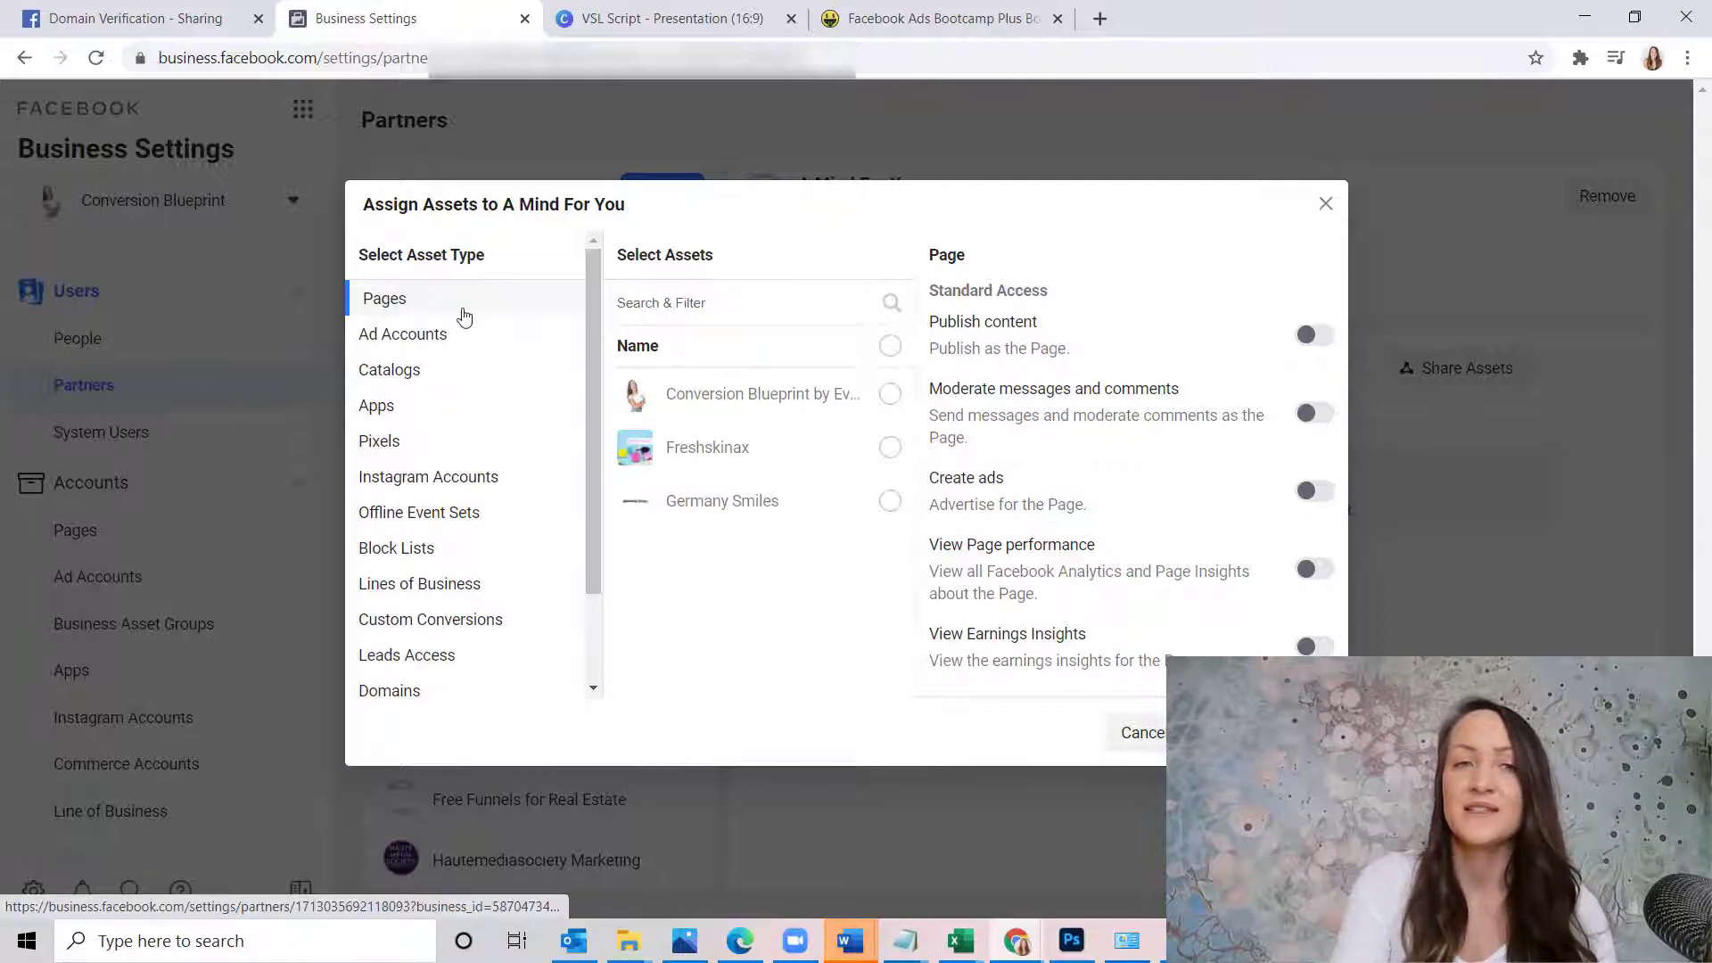
Step: Tick the Conversion Blueprint page checkbox under Pages
{"action": "left_click", "coordinate": [830, 395]}
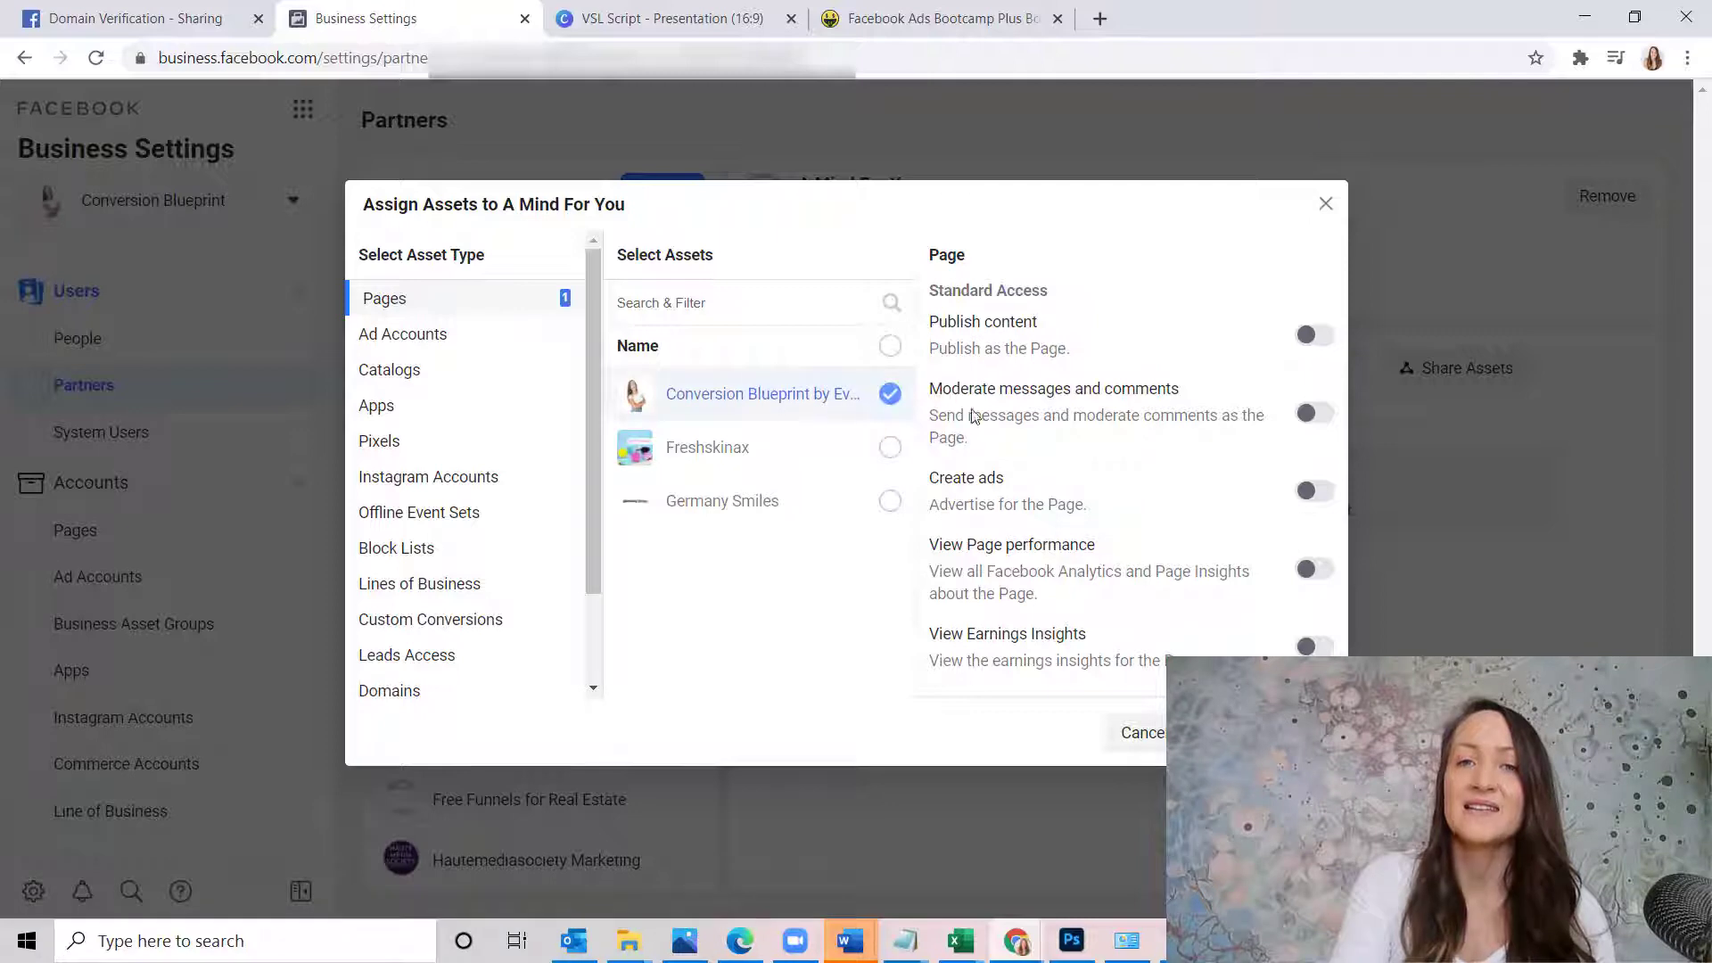
{"action": "scroll", "coordinate": [1122, 476], "scroll_direction": "down", "scroll_amount": 1}
{"action": "scroll", "coordinate": [1122, 476], "scroll_direction": "down", "scroll_amount": 1}
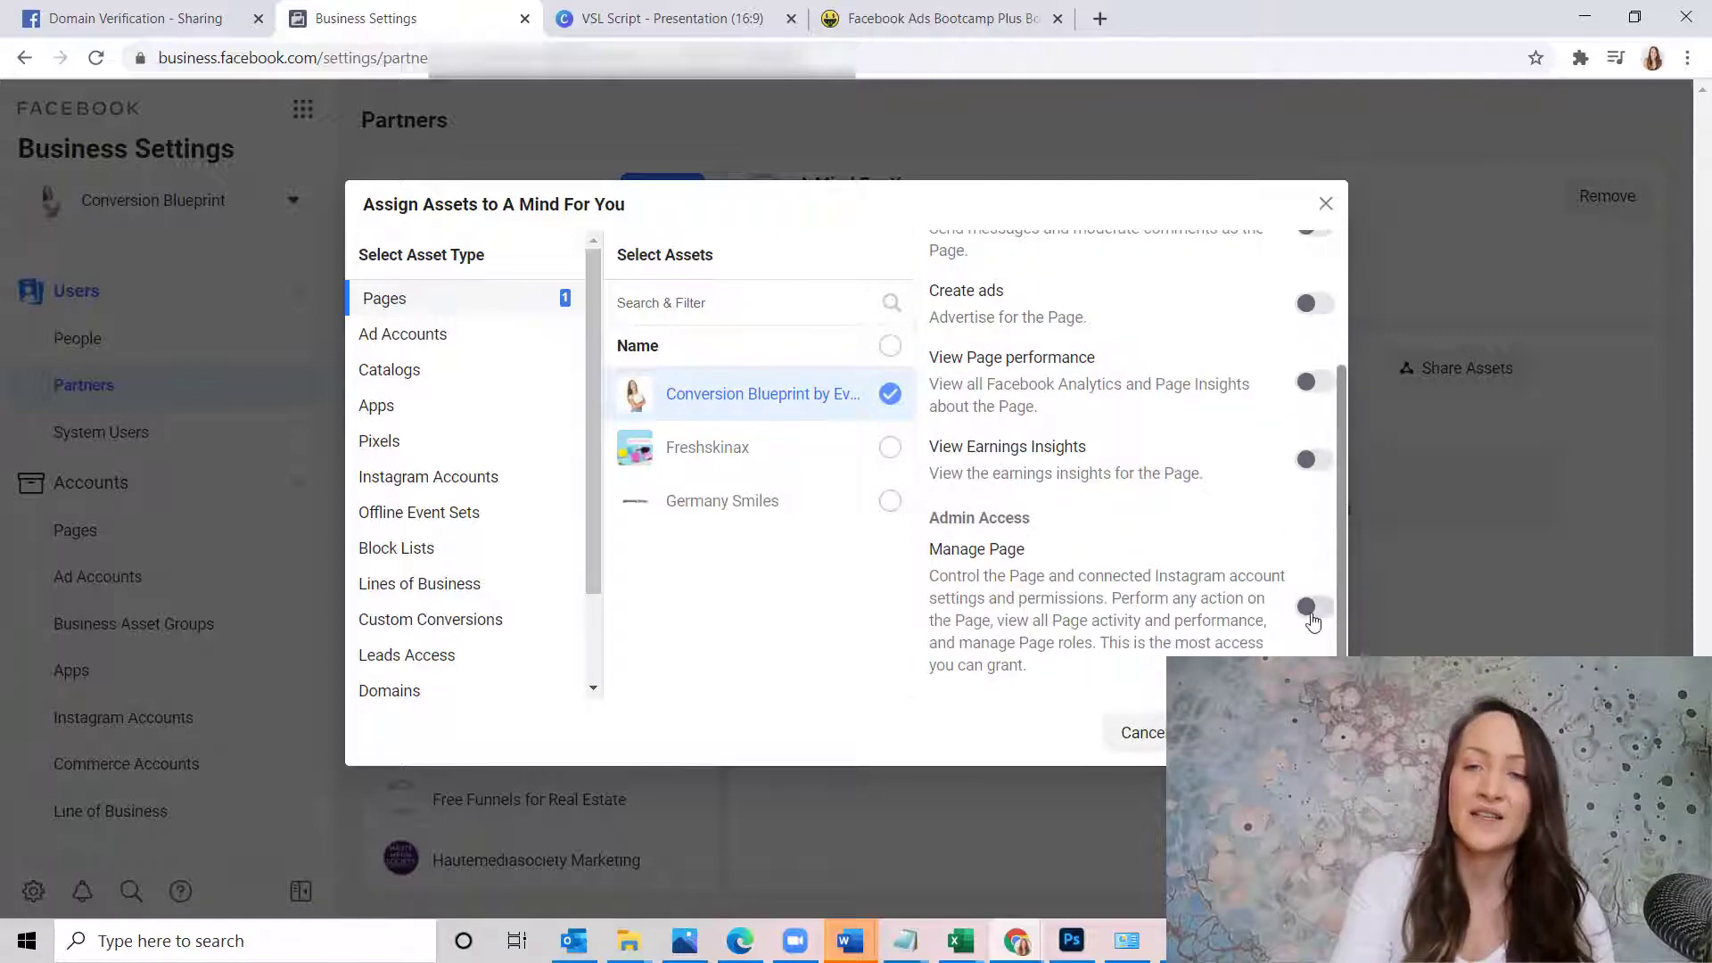
{"action": "scroll", "coordinate": [1276, 559], "scroll_direction": "up", "scroll_amount": 1}
{"action": "scroll", "coordinate": [1266, 537], "scroll_direction": "up", "scroll_amount": 1}
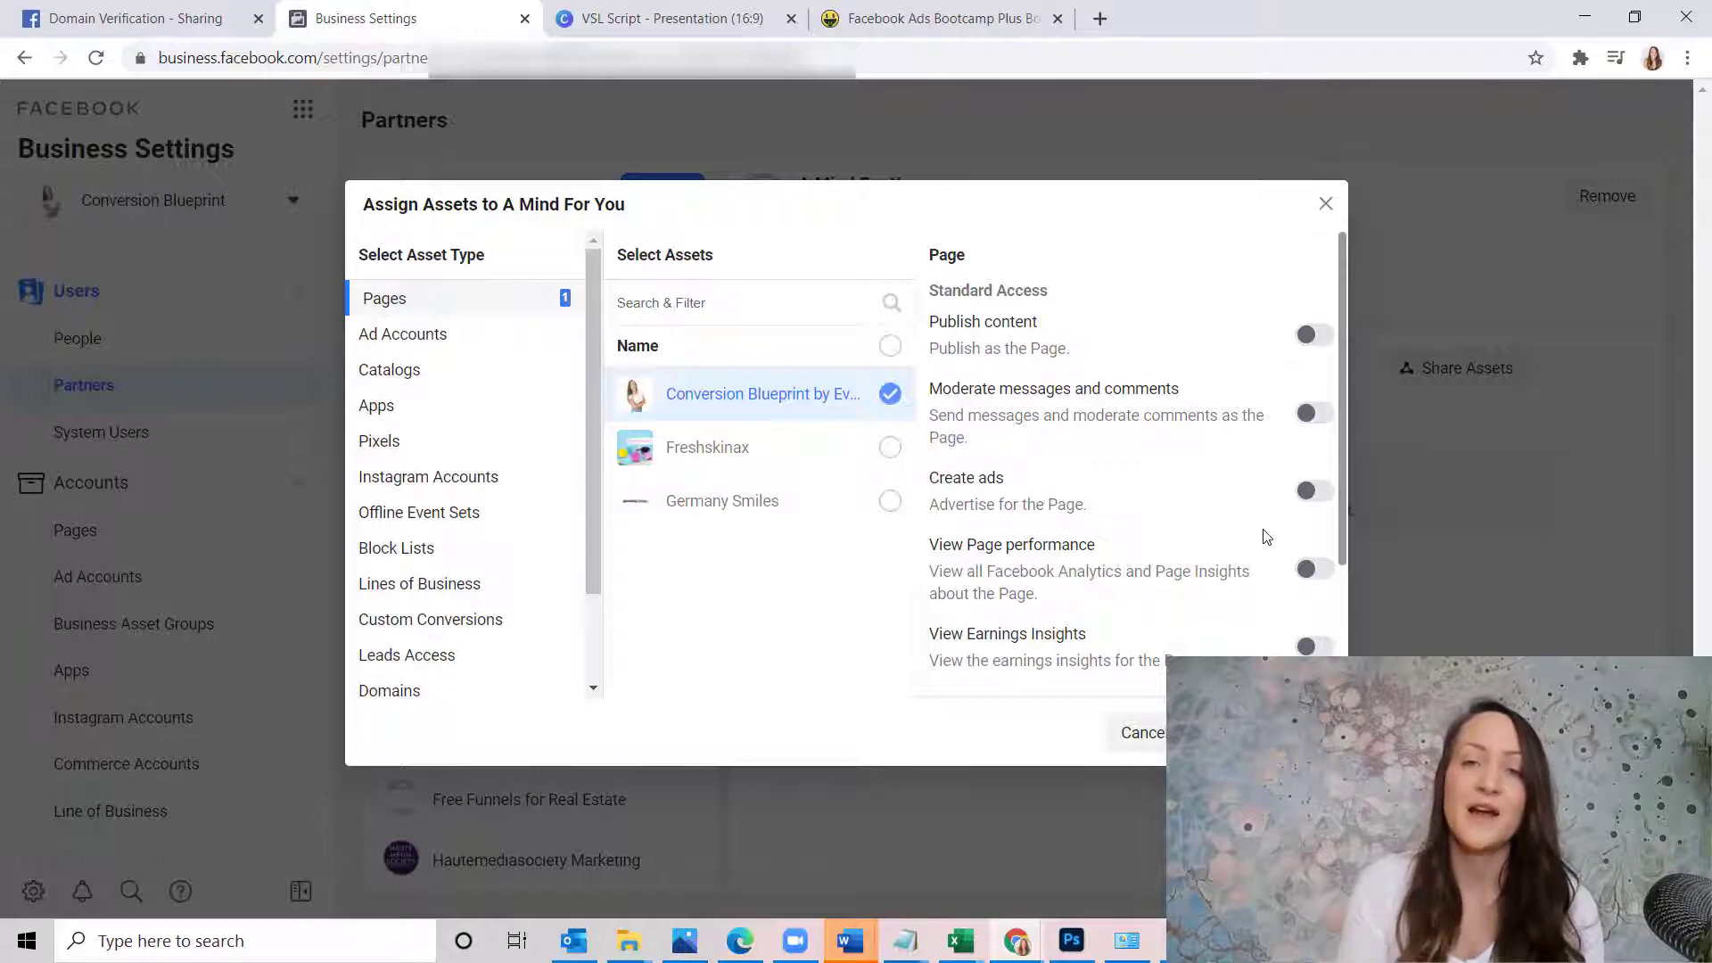
{"action": "scroll", "coordinate": [1266, 537], "scroll_direction": "down", "scroll_amount": 2}
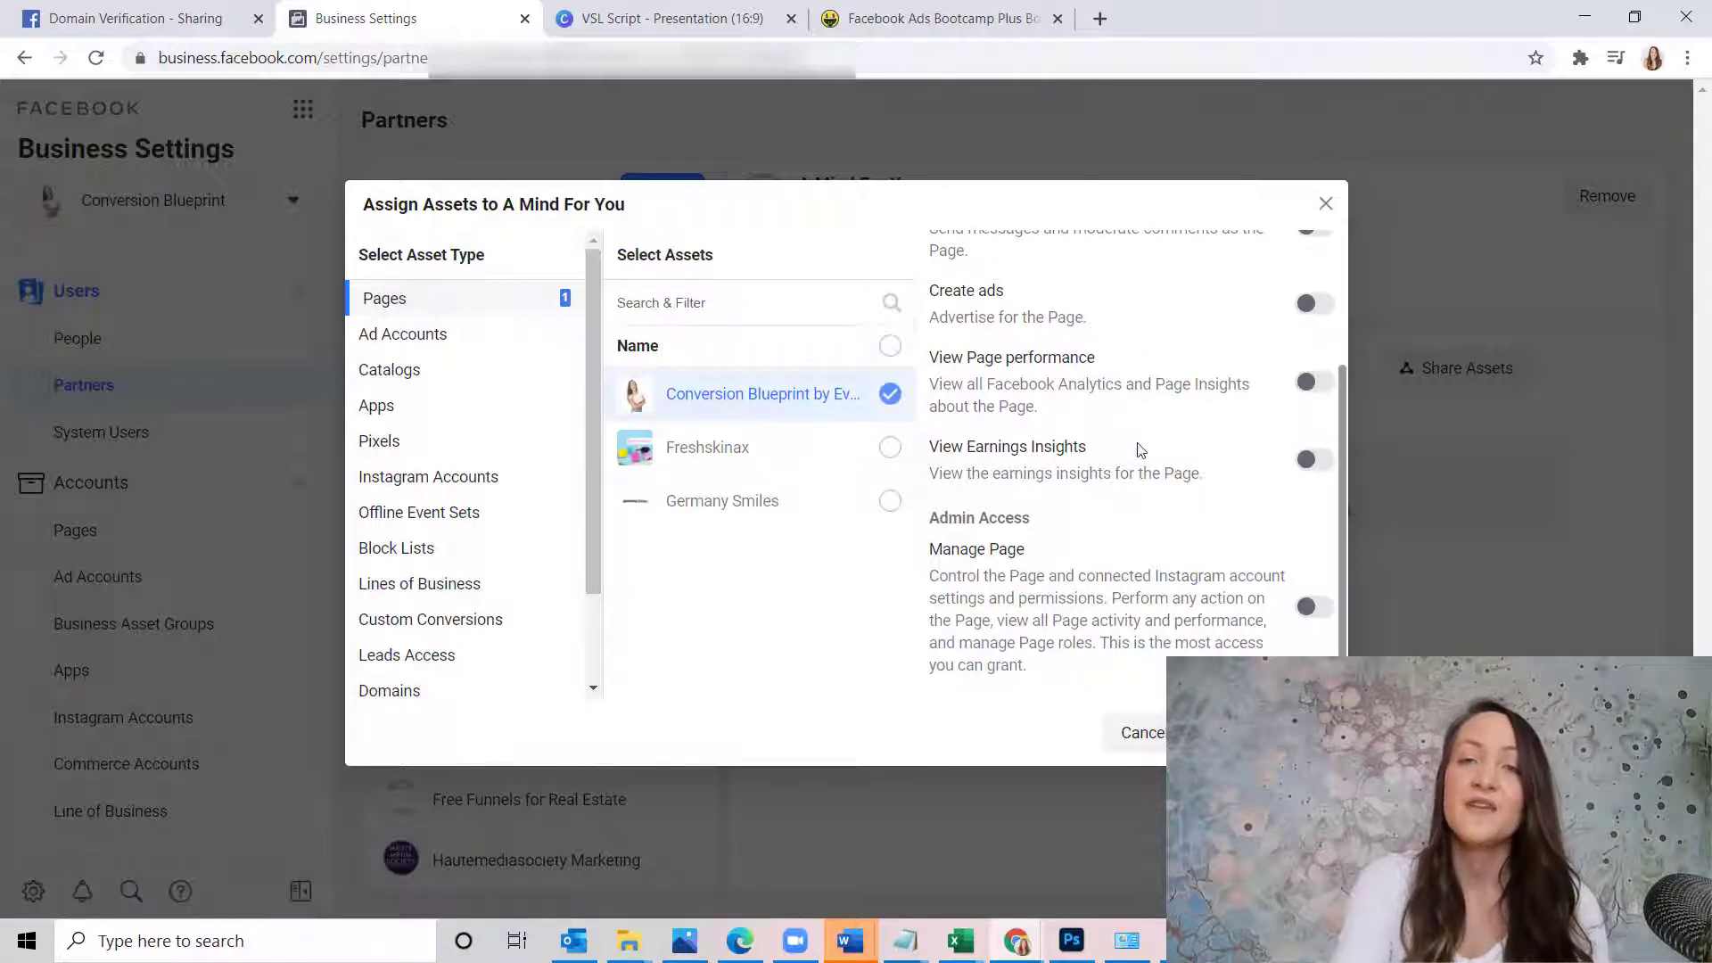
{"action": "scroll", "coordinate": [1138, 449], "scroll_direction": "up", "scroll_amount": 3}
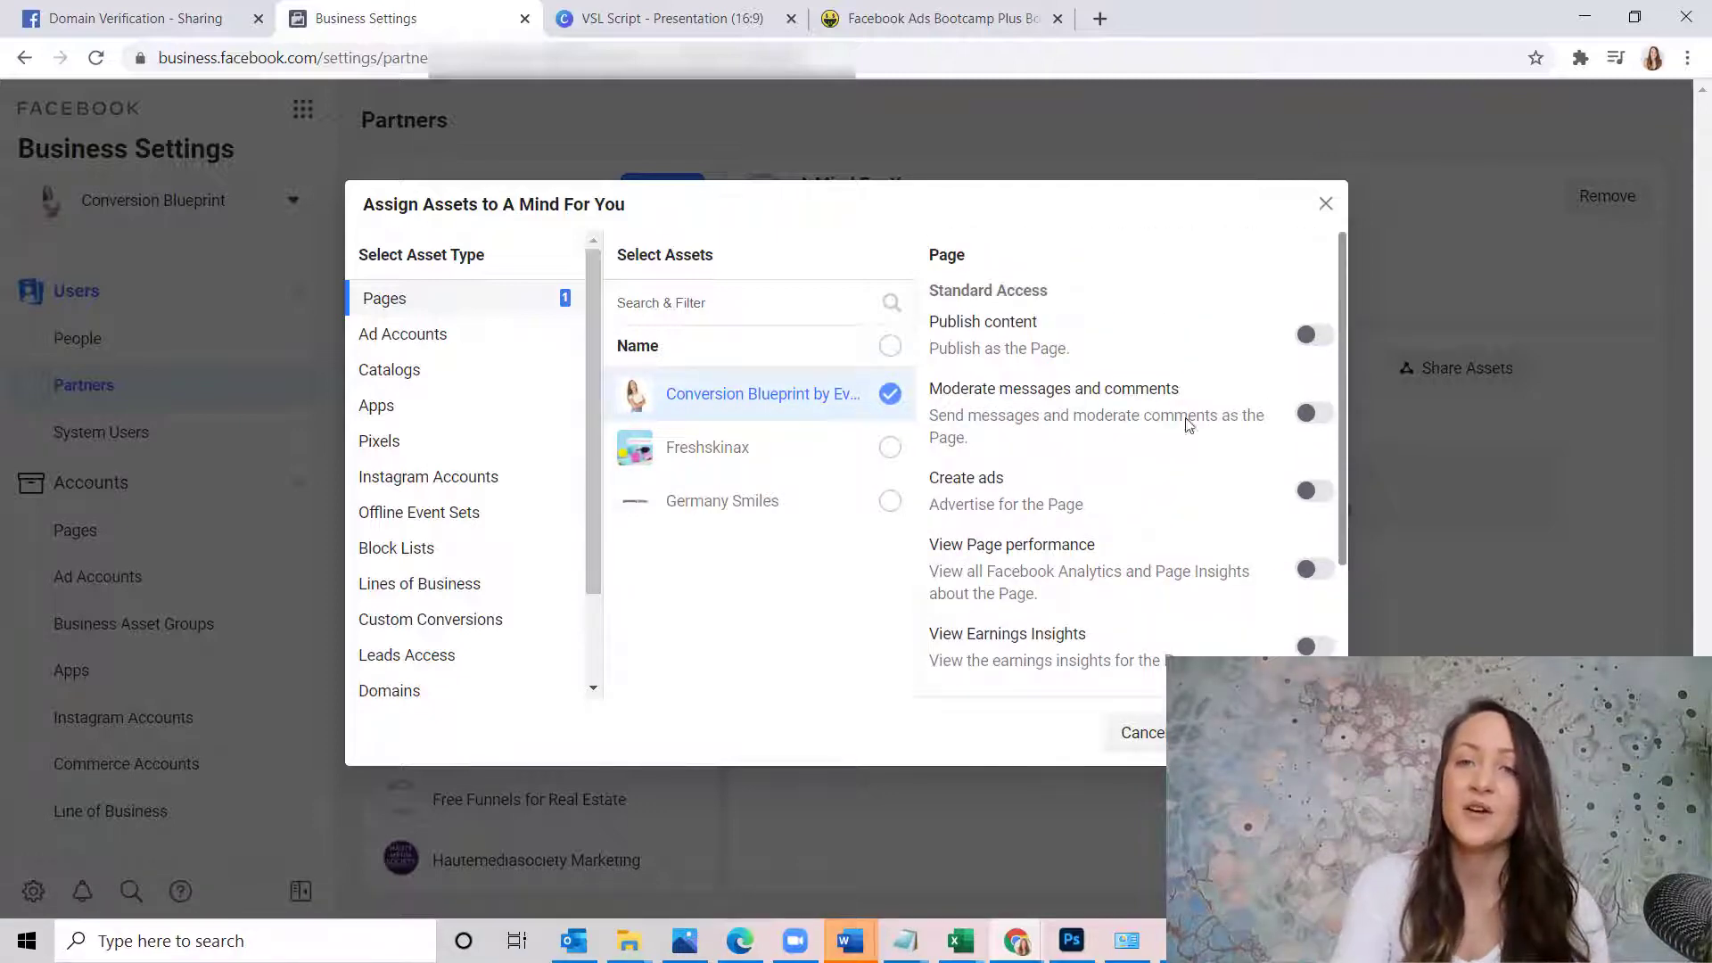
{"action": "scroll", "coordinate": [1204, 468], "scroll_direction": "down", "scroll_amount": 1}
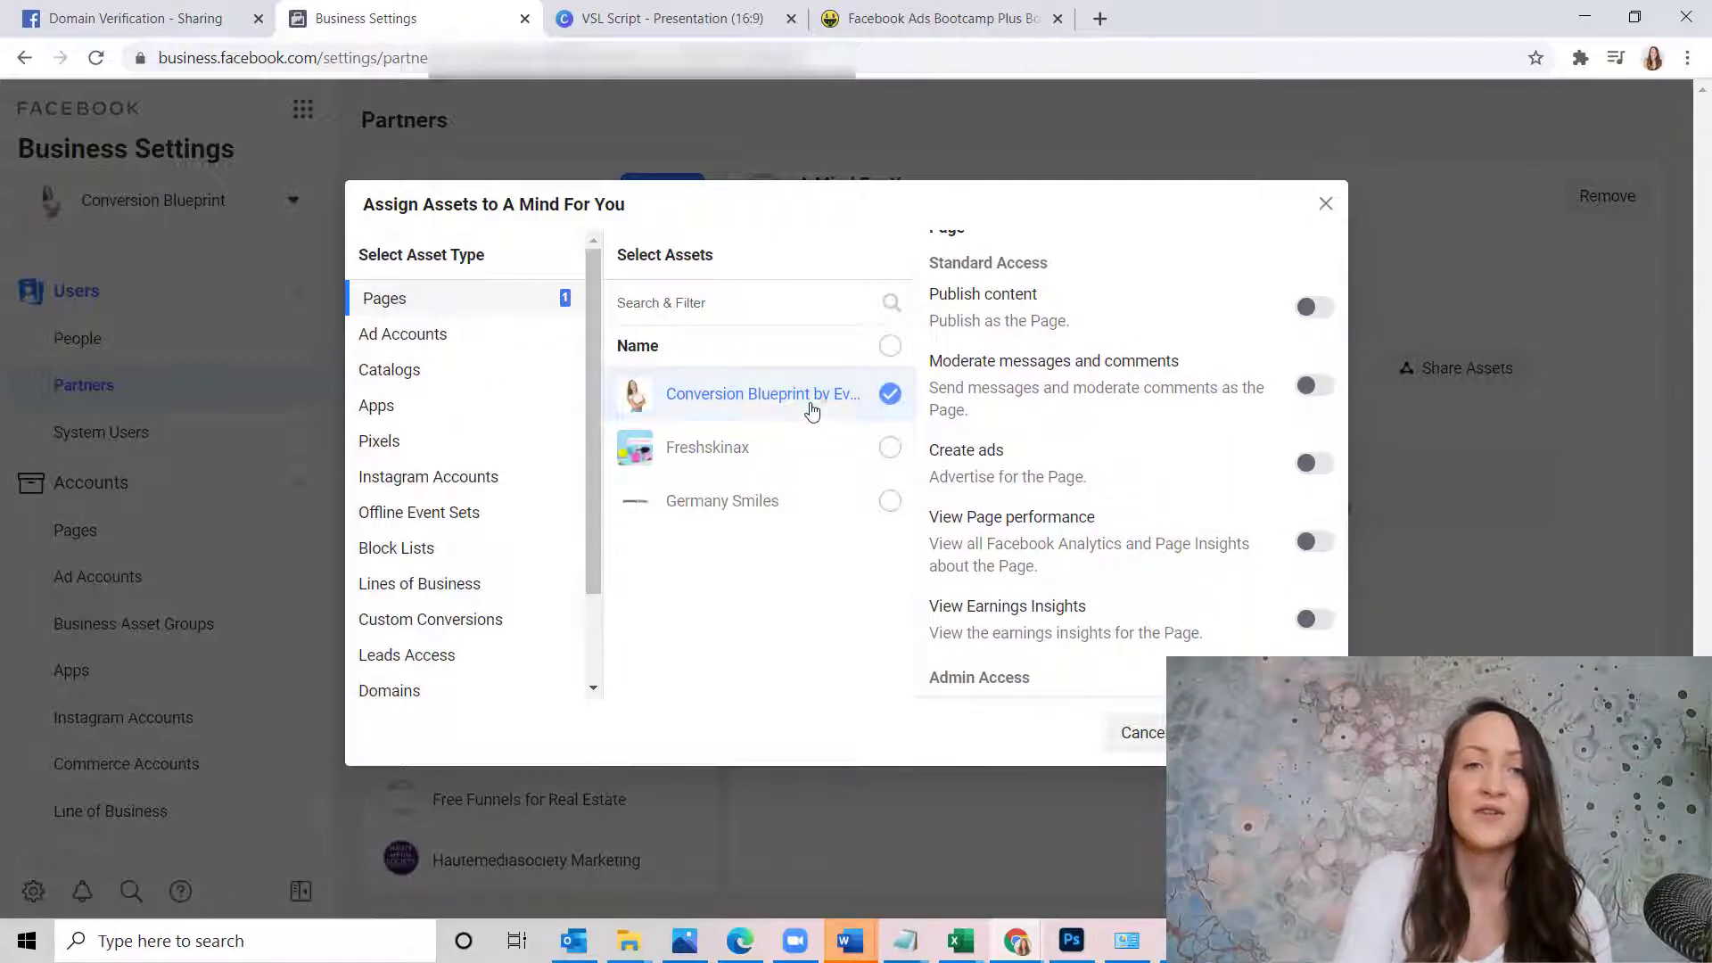
Step: Under Ad Accounts, leave View performance off and turn Manage Ad Account admin access on
{"action": "left_click", "coordinate": [469, 336]}
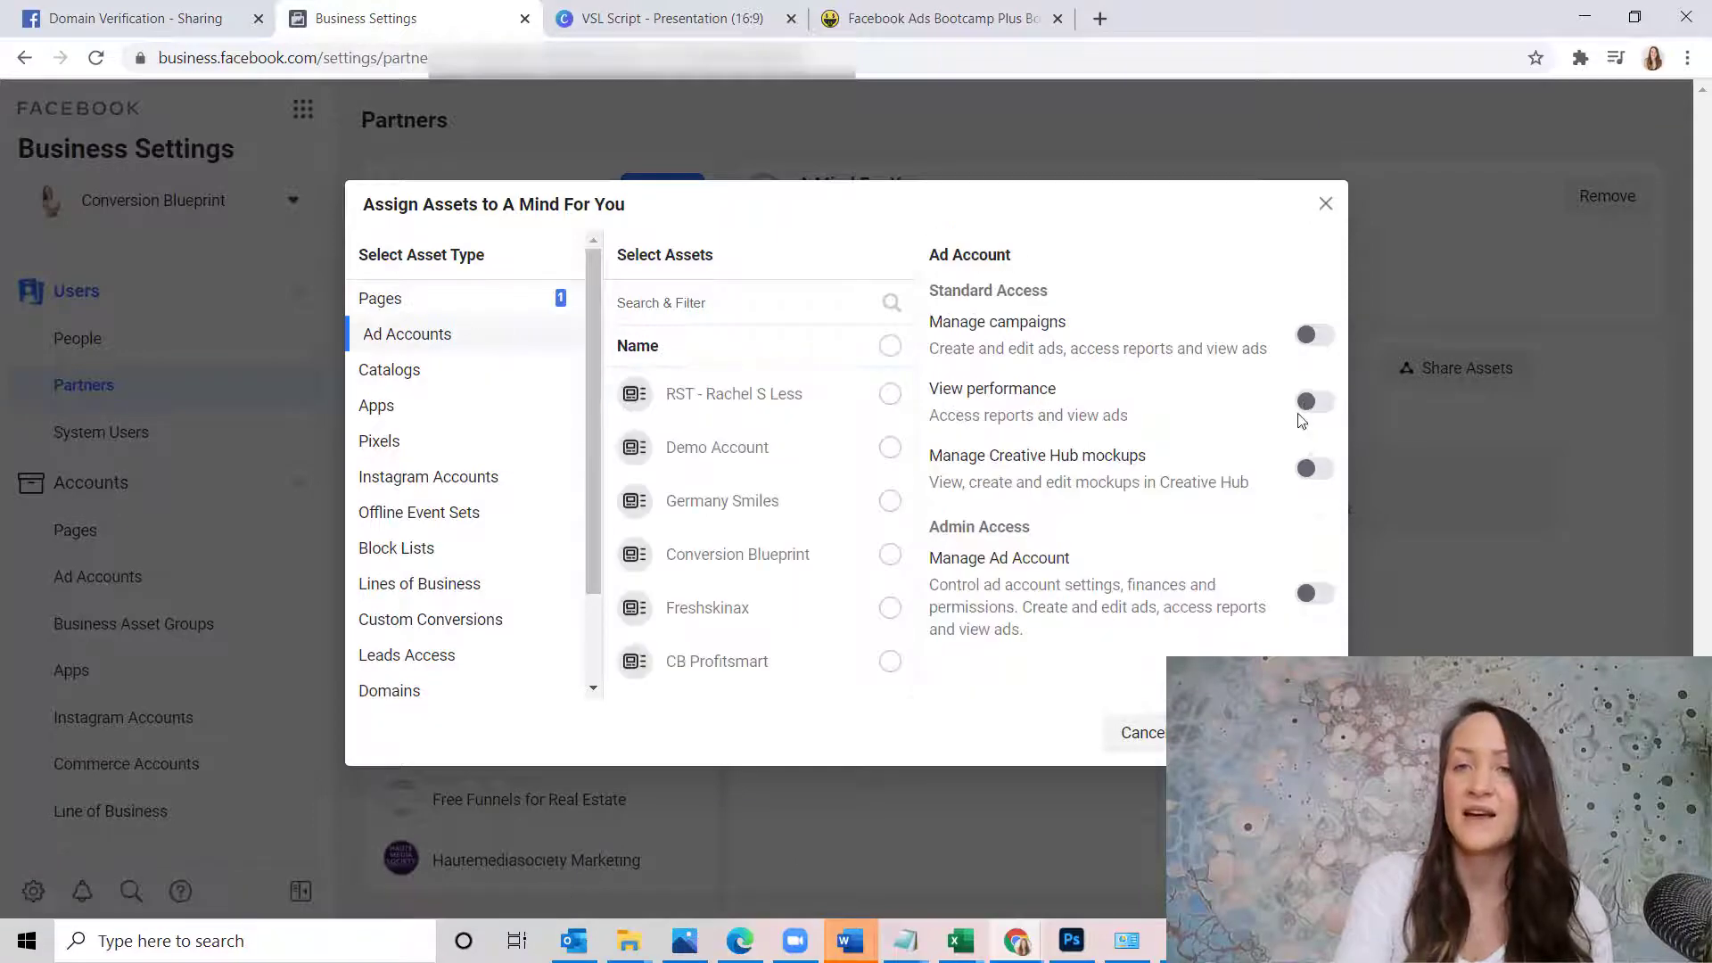
{"action": "left_click", "coordinate": [1318, 403]}
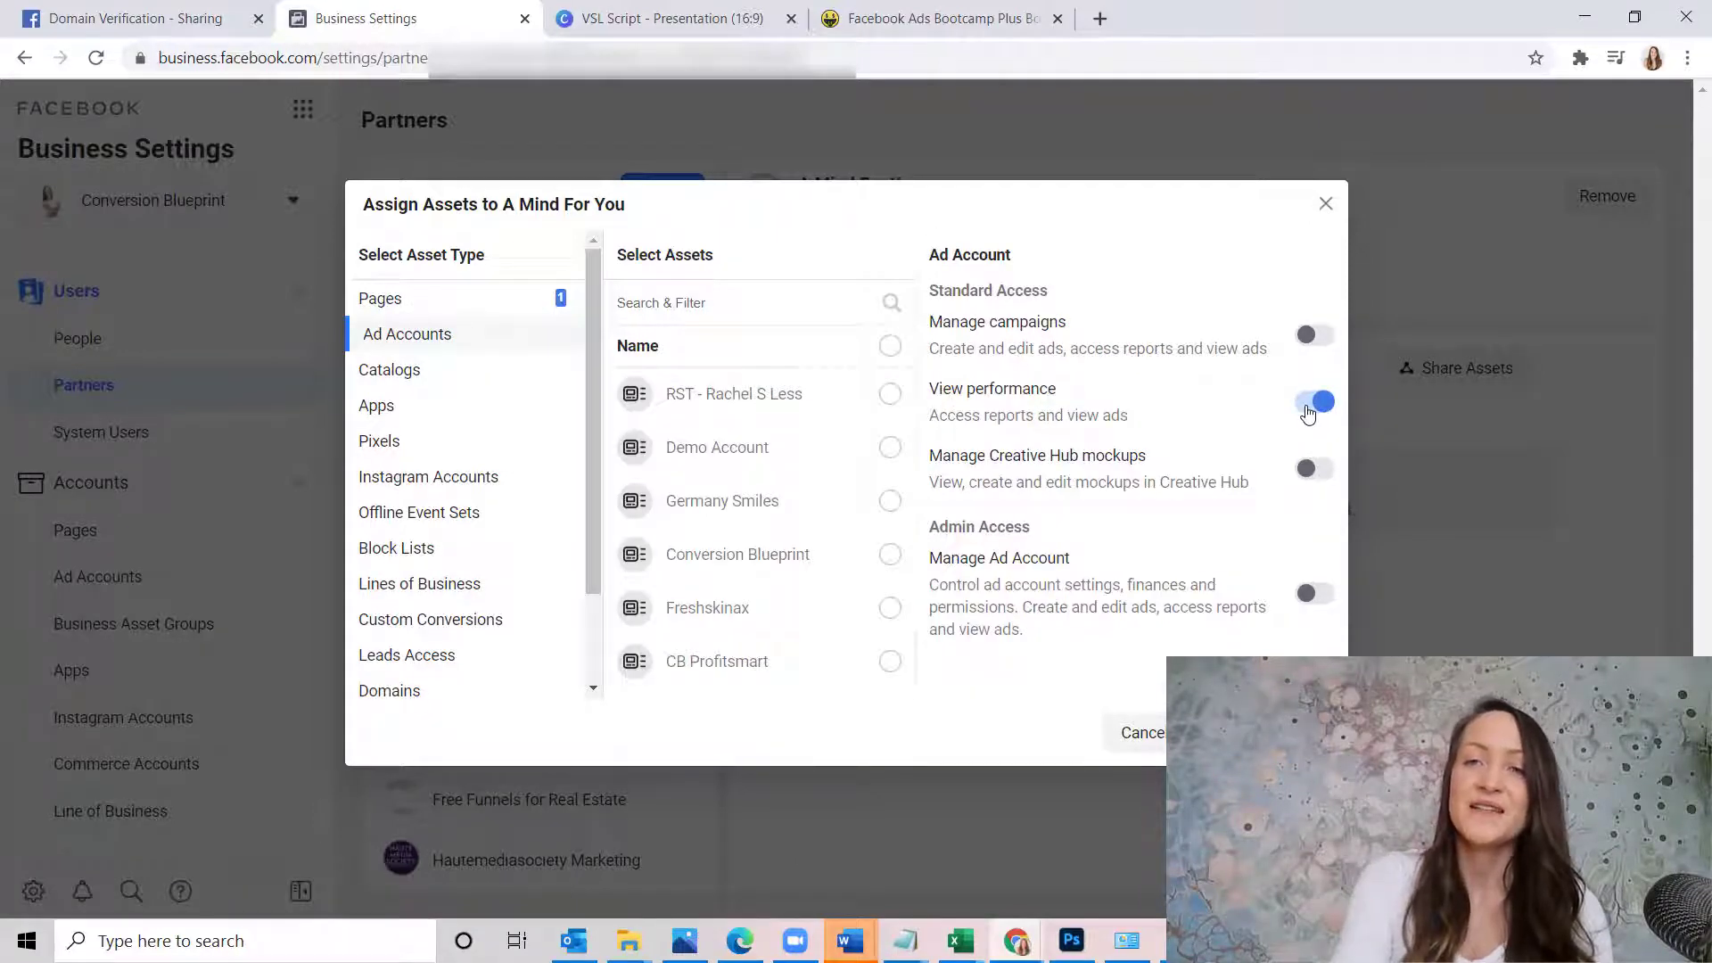
{"action": "left_click", "coordinate": [1309, 408]}
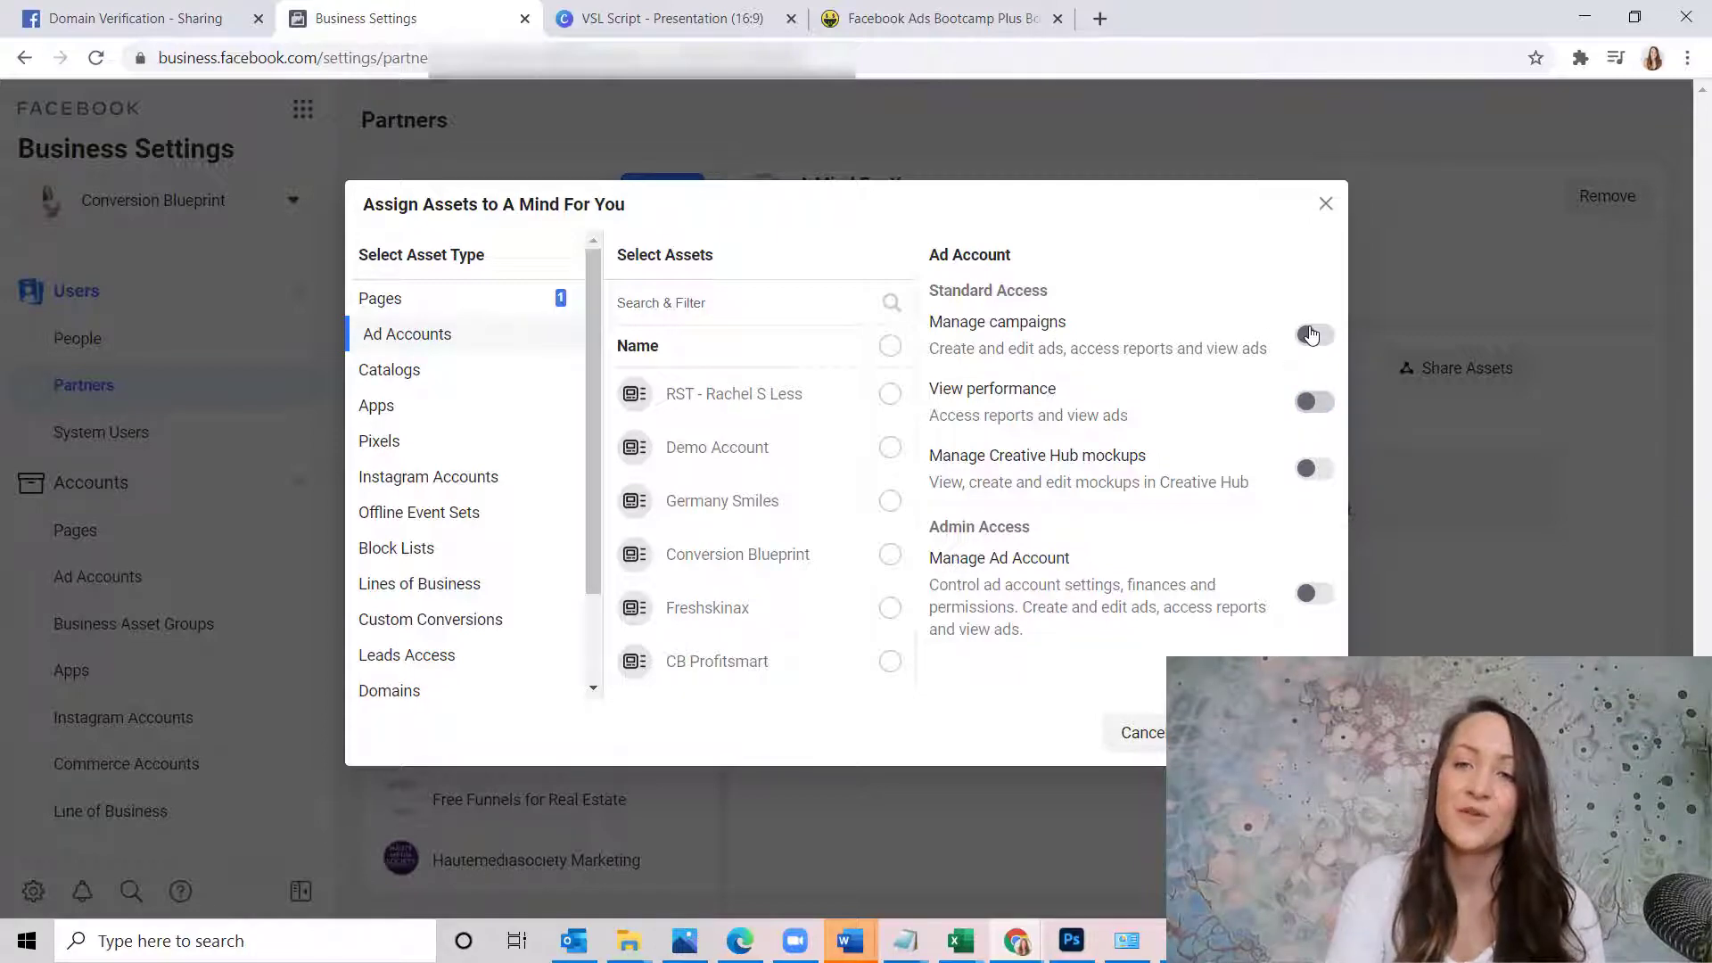
{"action": "left_click", "coordinate": [1308, 593]}
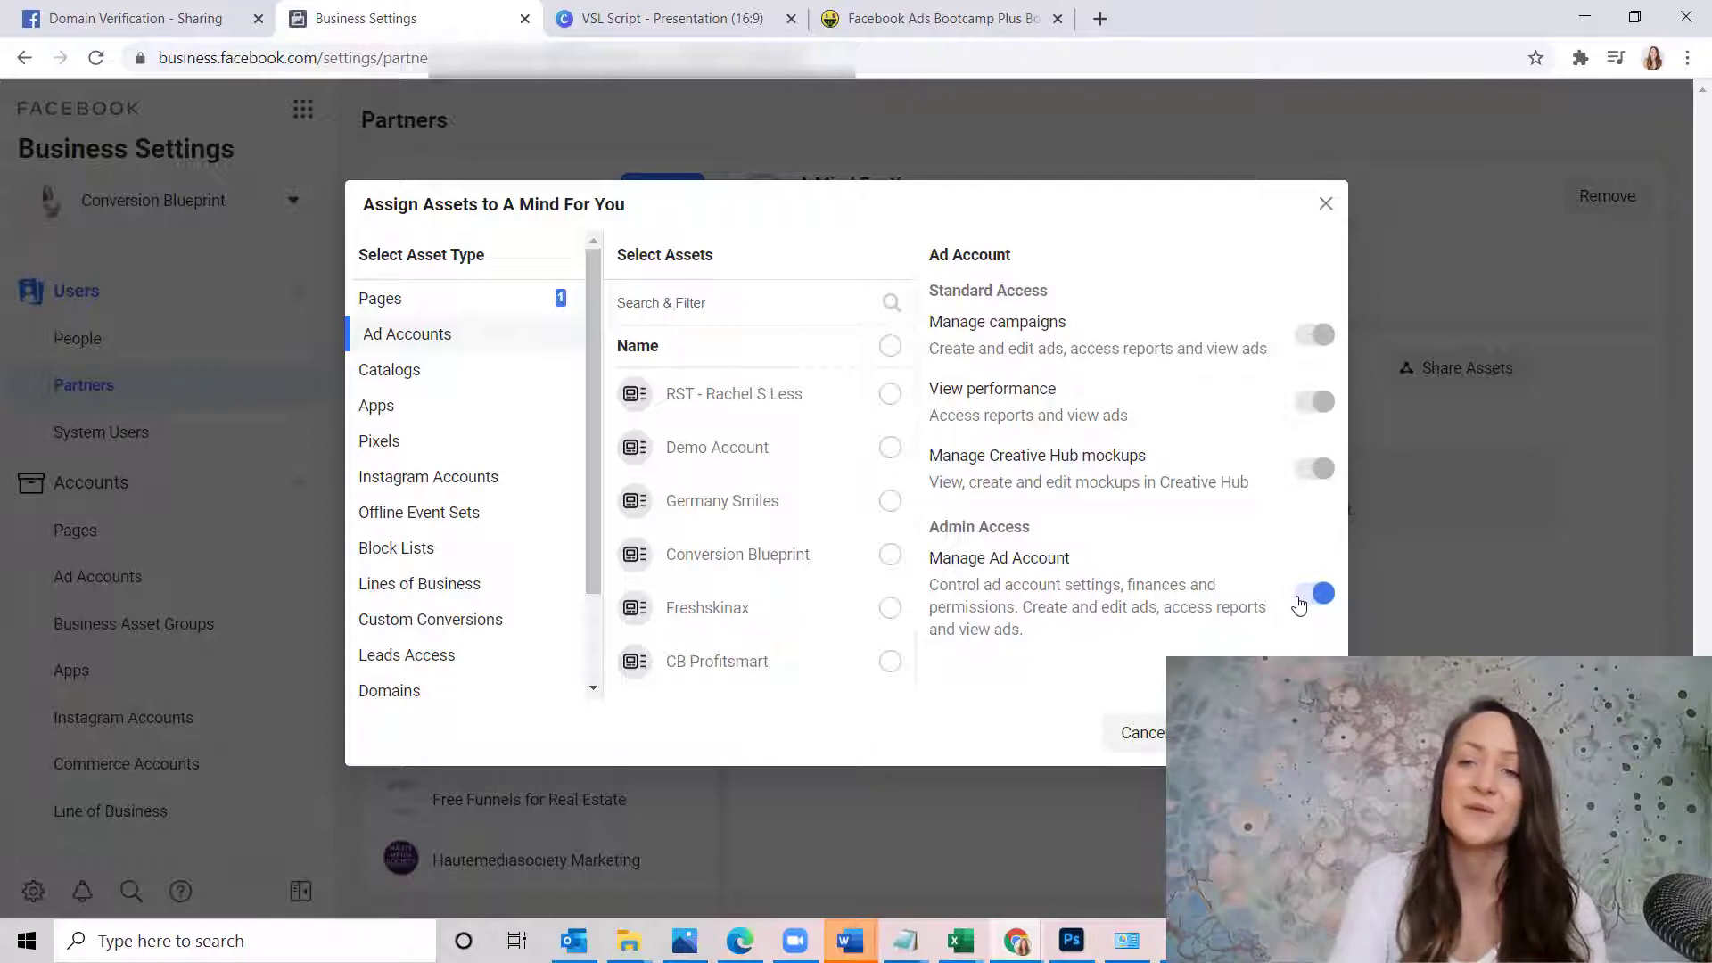
{"action": "left_click", "coordinate": [1304, 597]}
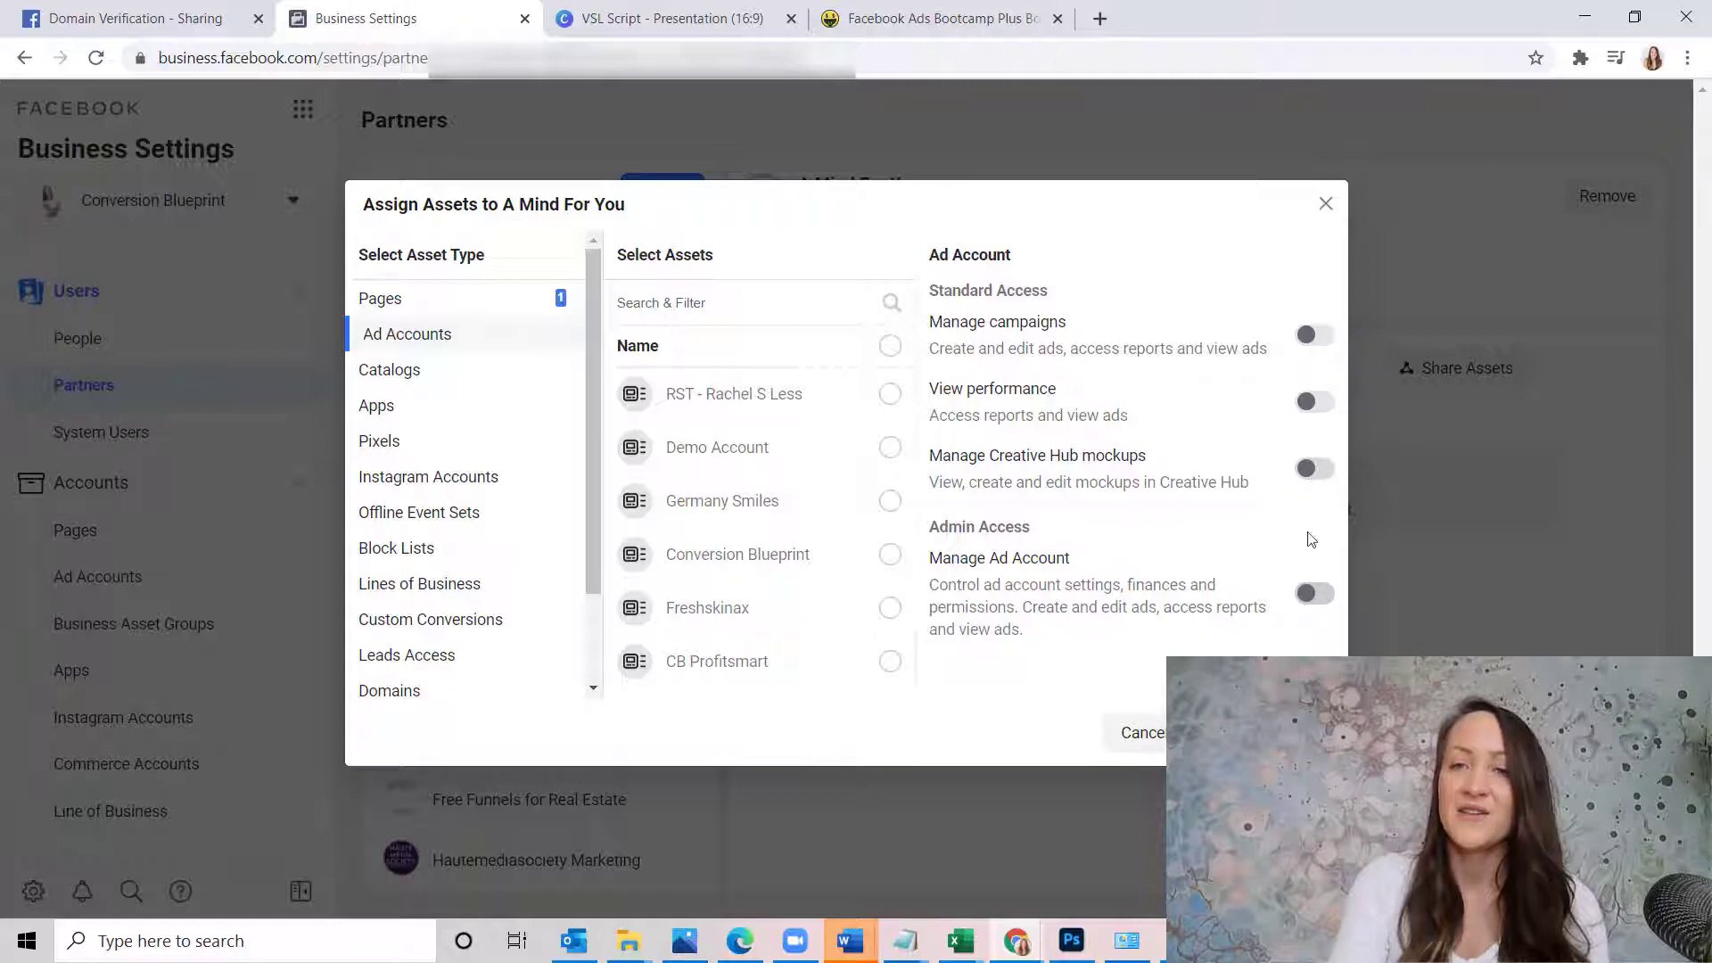
{"action": "left_click", "coordinate": [1304, 598]}
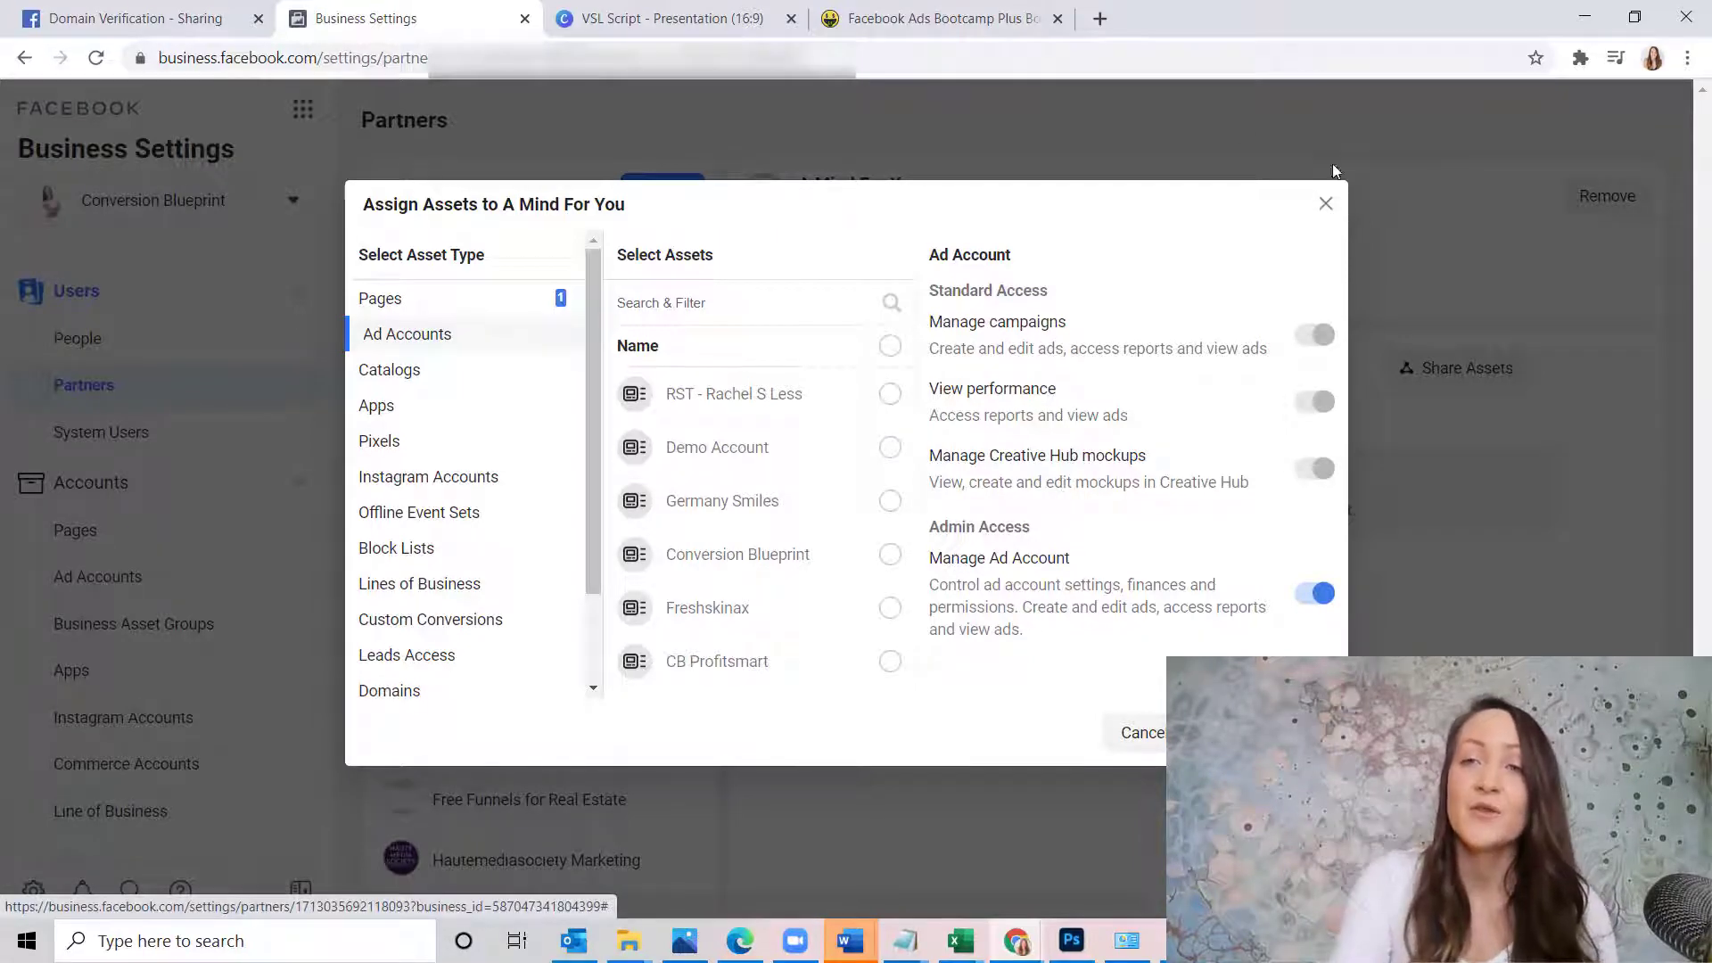
Step: Close the Assign Assets dialog with the X to return to A Mind For You's partner page
{"action": "left_click", "coordinate": [1326, 208]}
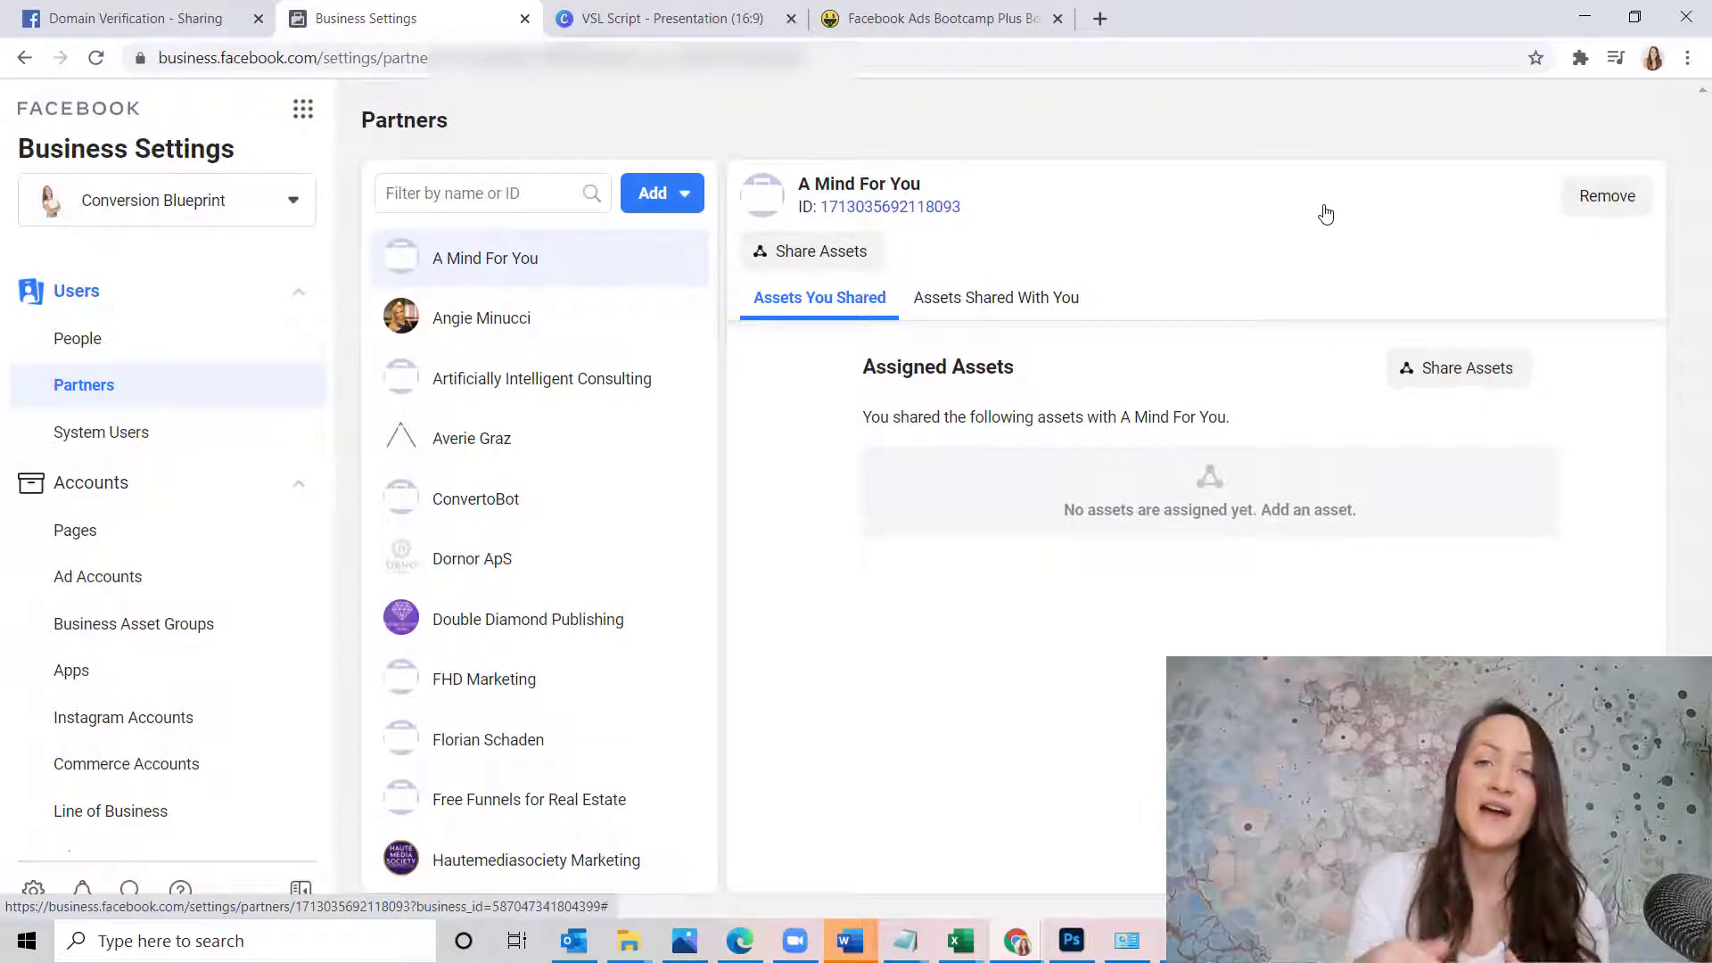